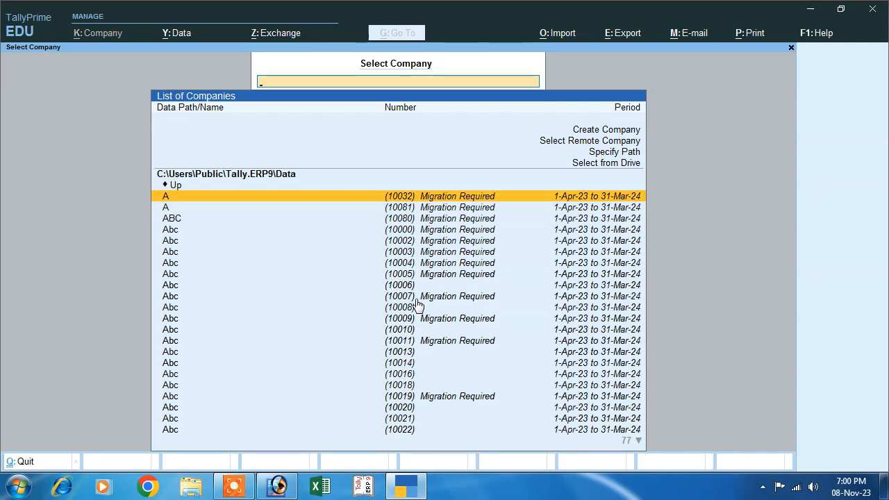
Start creating a new company and name it Abc.
{"action": "key", "text": "Down"}
{"action": "key", "text": "Up"}
{"action": "key", "text": "Up"}
{"action": "key", "text": "Up"}
{"action": "key", "text": "Up"}
{"action": "key", "text": "Up"}
{"action": "key", "text": "Up"}
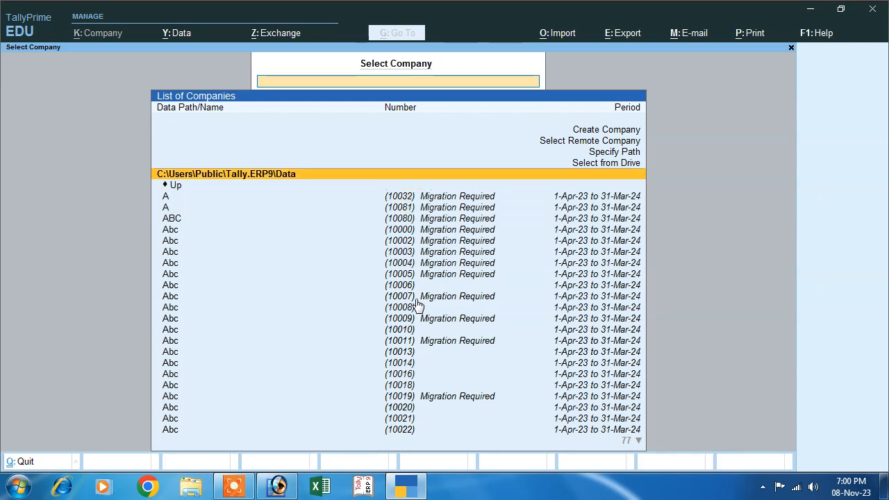
{"action": "key", "text": "Up"}
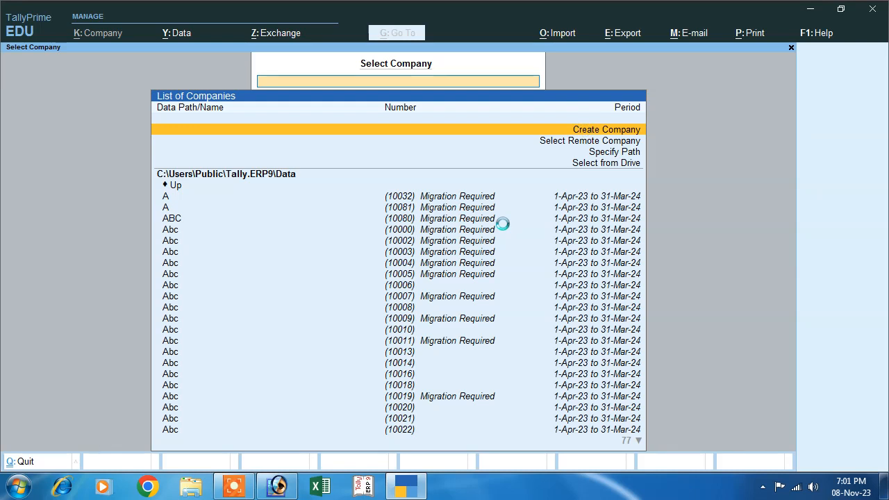
{"action": "key", "text": "Return"}
{"action": "type", "text": "Ab"}
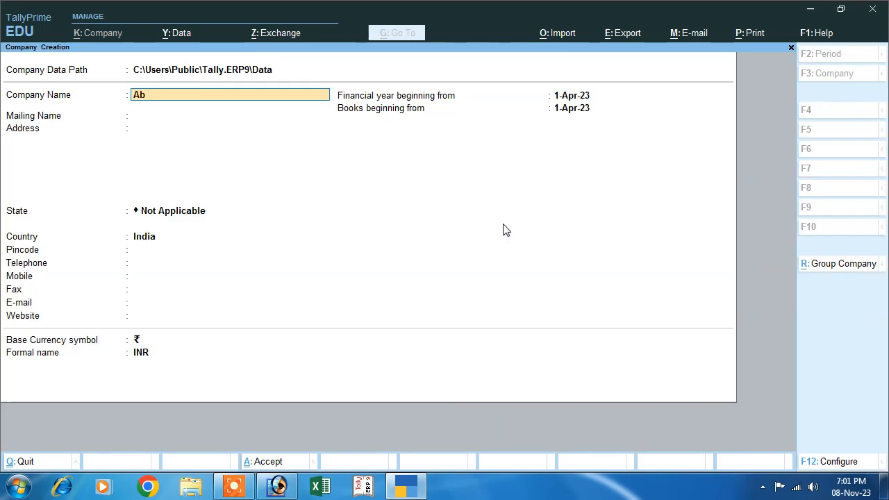
{"action": "type", "text": "c"}
{"action": "key", "text": "Return"}
Set the company's state to Bihar, then save the company with the remaining details and features at their defaults.
{"action": "key", "text": "Return"}
{"action": "key", "text": "Return"}
{"action": "type", "text": "B"}
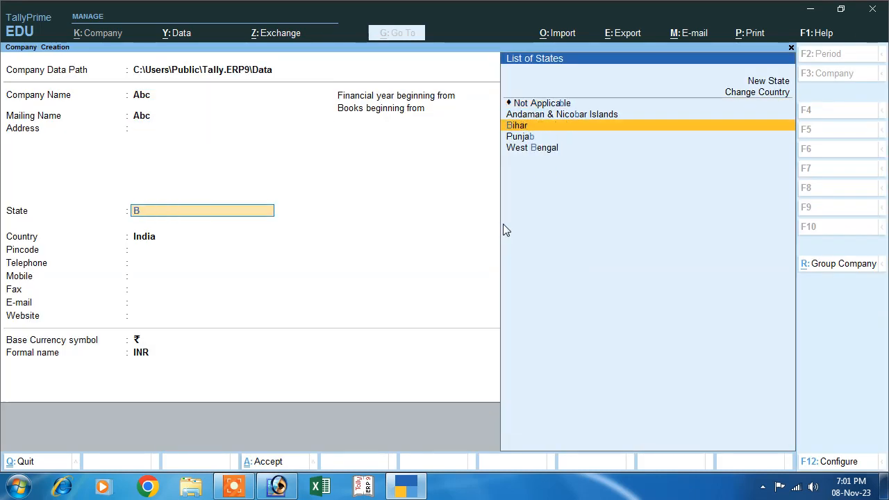
{"action": "key", "text": "Return"}
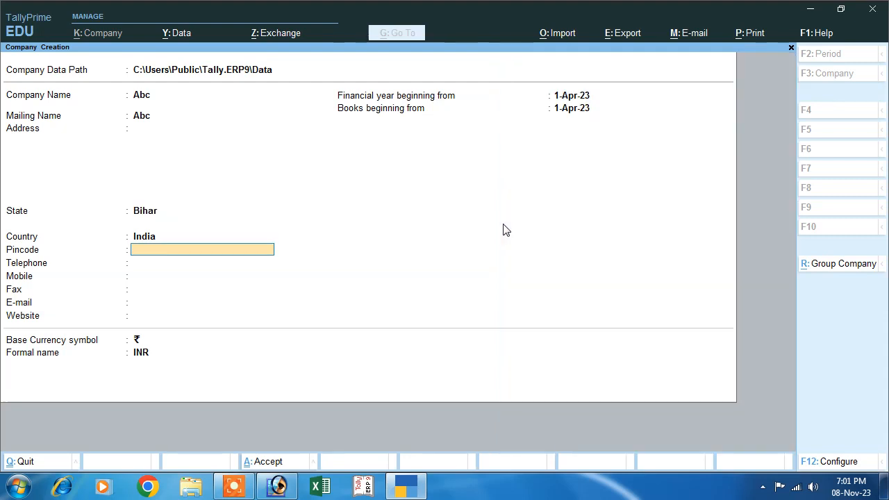
{"action": "key", "text": "Return"}
{"action": "key", "text": "Return"}
{"action": "key", "text": "Return"}
{"action": "key", "text": "Return"}
{"action": "key", "text": "Return"}
{"action": "key", "text": "Return"}
{"action": "key", "text": "Return"}
{"action": "key", "text": "Return"}
{"action": "key", "text": "Return"}
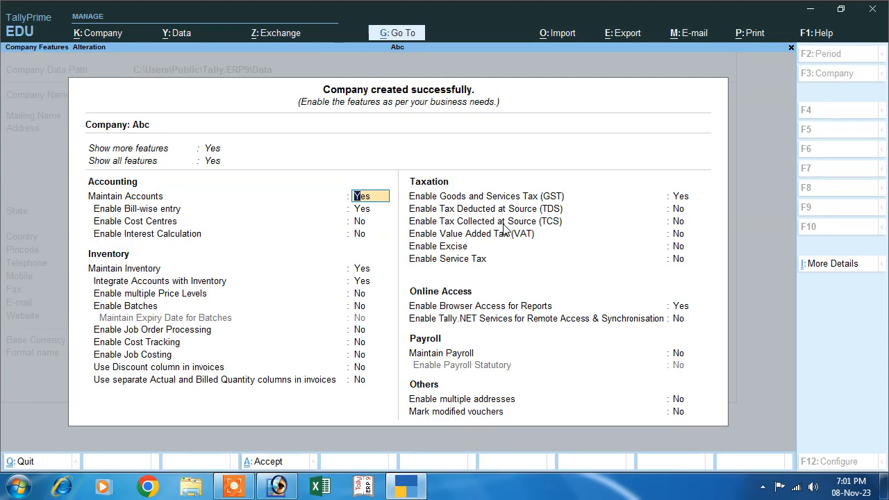
{"action": "key", "text": "ctrl"}
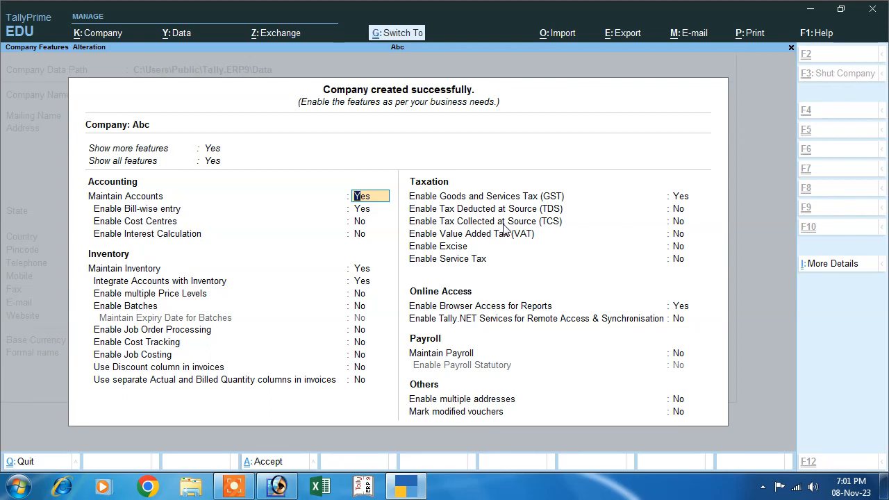
{"action": "key", "text": "ctrl+a"}
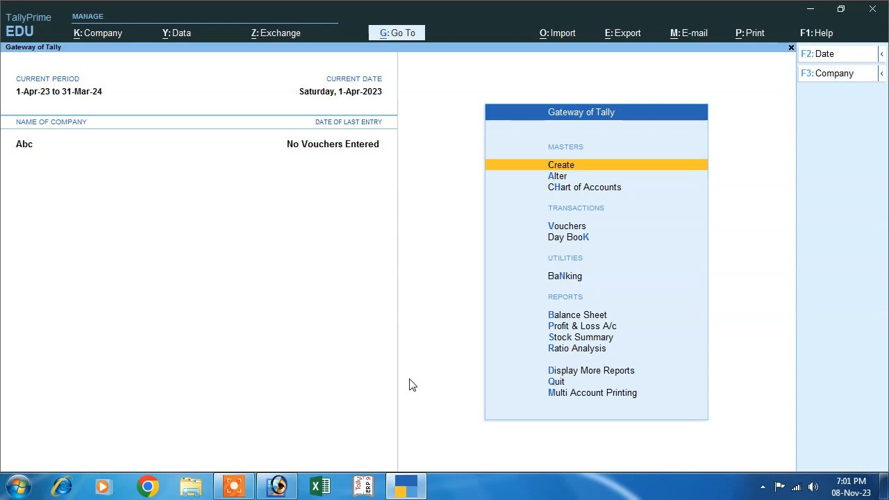
Enable multiple price levels in the features of company Abc.
{"action": "left_click", "coordinate": [100, 34]}
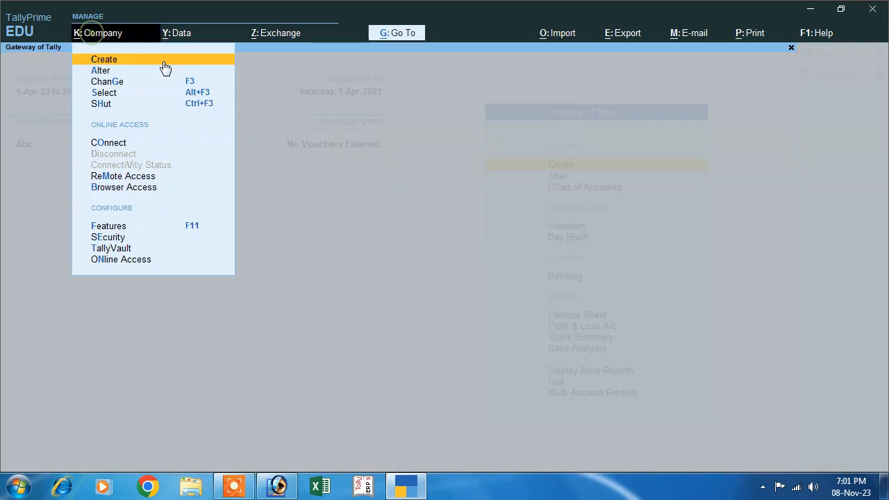
{"action": "left_click", "coordinate": [186, 230]}
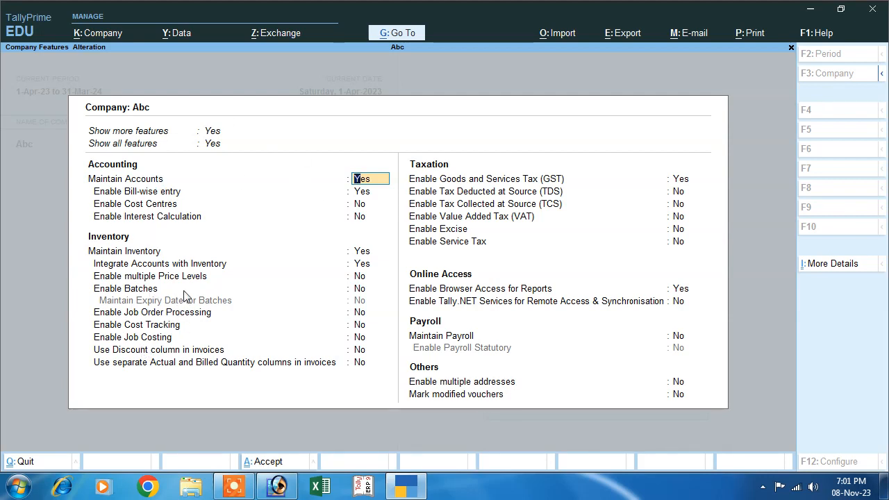
{"action": "left_click", "coordinate": [358, 275]}
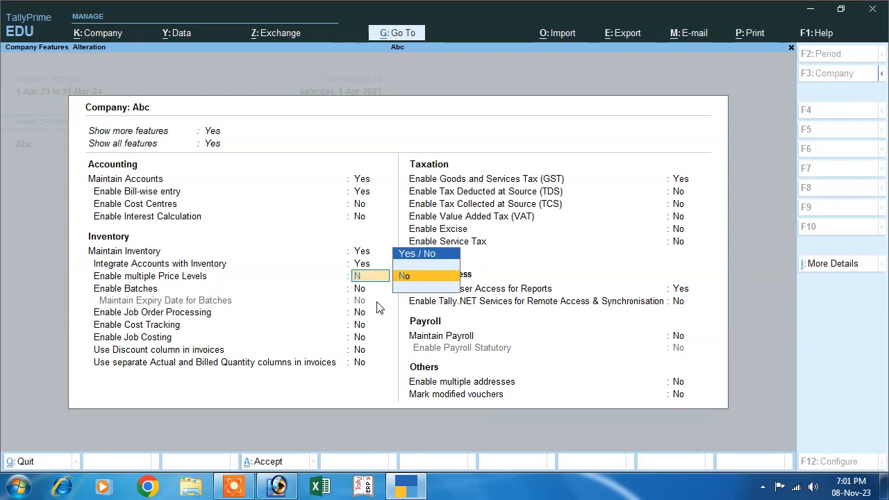
{"action": "key", "text": "BackSpace"}
{"action": "key", "text": "Down"}
{"action": "key", "text": "Return"}
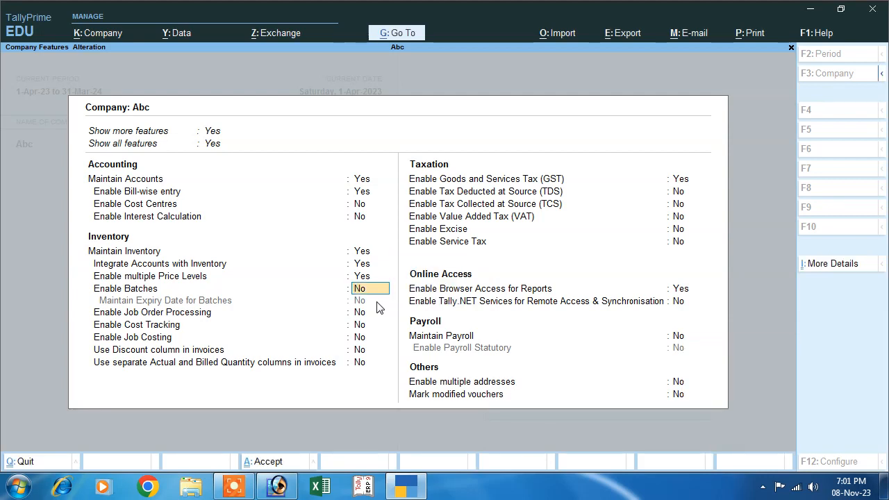
Enable the discount column in invoices, leaving the other inventory features unchanged.
{"action": "key", "text": "Return"}
{"action": "key", "text": "Return"}
{"action": "key", "text": "Return"}
{"action": "key", "text": "Return"}
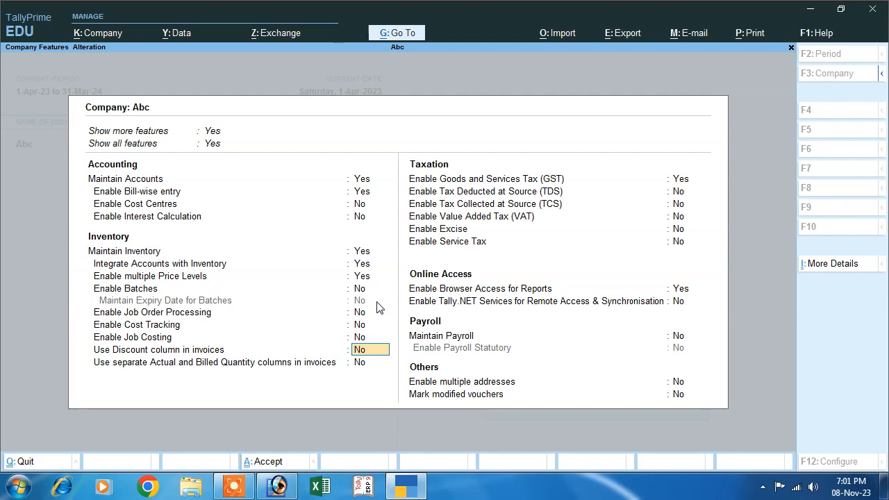
{"action": "key", "text": "Return"}
{"action": "key", "text": "Return"}
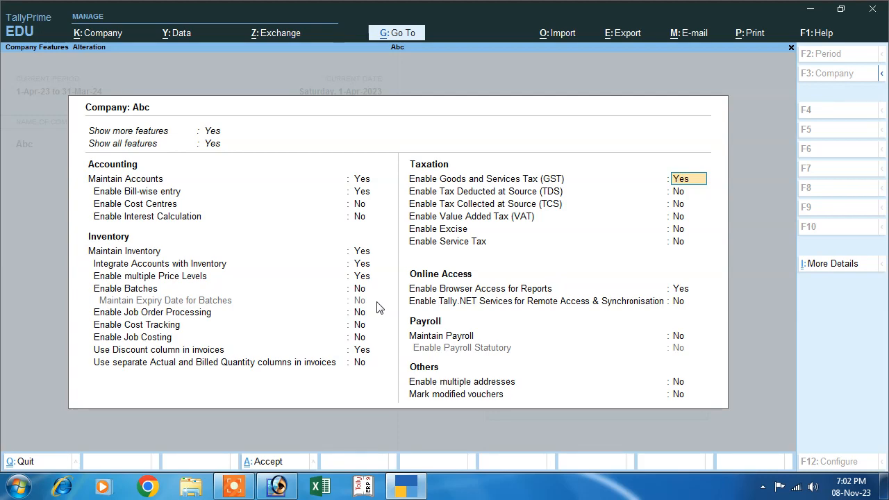
Keep GST enabled with Regular registration applicable from 1-Apr-23 and enter the company's GSTIN/UIN.
{"action": "key", "text": "Return"}
{"action": "key", "text": "Return"}
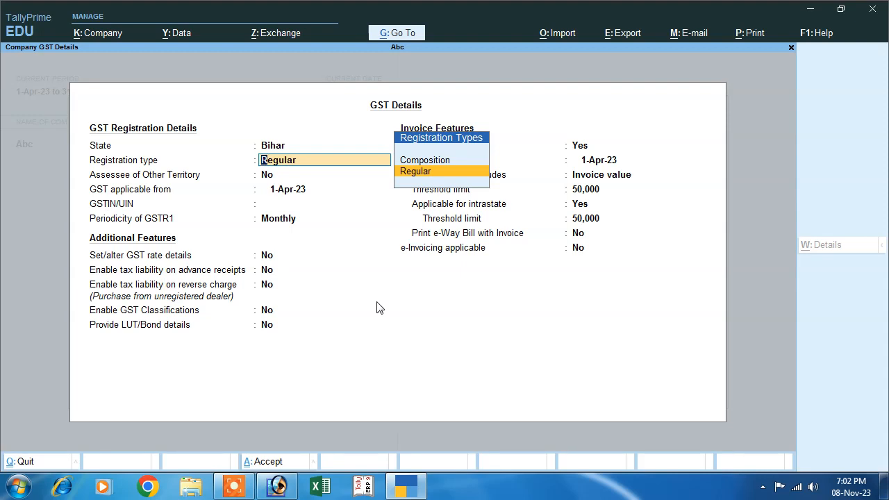
{"action": "key", "text": "Return"}
{"action": "key", "text": "Return"}
{"action": "key", "text": "Return"}
{"action": "type", "text": "S"}
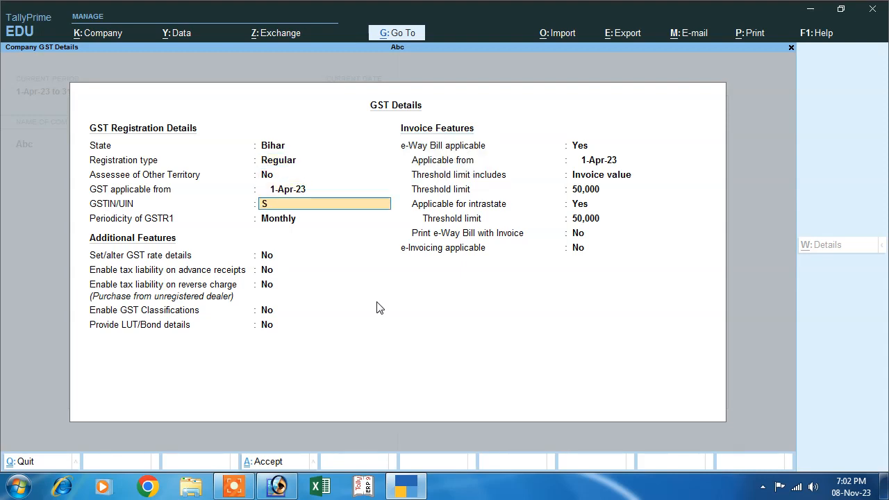
{"action": "type", "text": "DF4D65SF4"}
{"action": "key", "text": "Return"}
Accept the remaining GST details and company features at their current settings and save them.
{"action": "key", "text": "Return"}
{"action": "key", "text": "Return"}
{"action": "key", "text": "Return"}
{"action": "key", "text": "Return"}
{"action": "key", "text": "Return"}
{"action": "key", "text": "Return"}
{"action": "key", "text": "Return"}
{"action": "key", "text": "Return"}
{"action": "key", "text": "Return"}
{"action": "key", "text": "Return"}
{"action": "key", "text": "Return"}
{"action": "key", "text": "Return"}
{"action": "key", "text": "Return"}
{"action": "key", "text": "Return"}
{"action": "key", "text": "Return"}
{"action": "key", "text": "Return"}
{"action": "key", "text": "Return"}
{"action": "key", "text": "Return"}
{"action": "key", "text": "Return"}
{"action": "key", "text": "Return"}
{"action": "key", "text": "Return"}
{"action": "key", "text": "Return"}
{"action": "key", "text": "Return"}
{"action": "key", "text": "Return"}
{"action": "key", "text": "Return"}
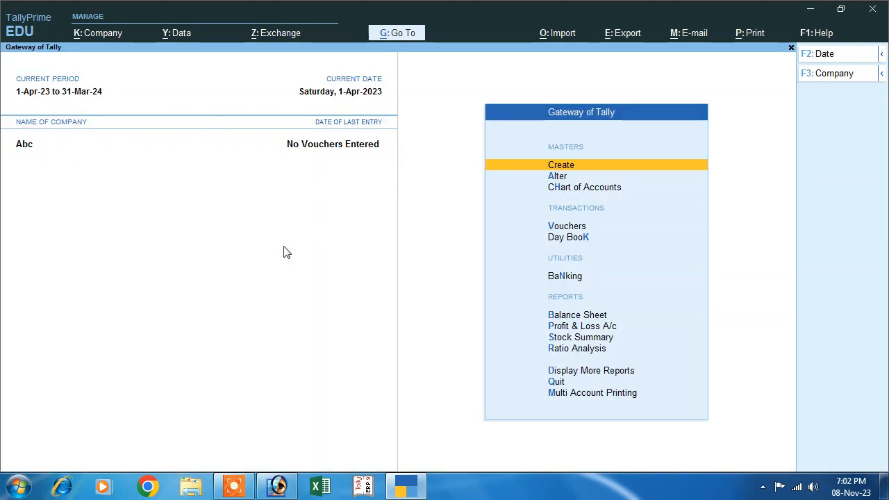
Start a purchase voucher with supplier invoice number 011 dated 1-Apr-23.
{"action": "left_click", "coordinate": [99, 33]}
{"action": "key", "text": "Escape"}
{"action": "left_click", "coordinate": [571, 228]}
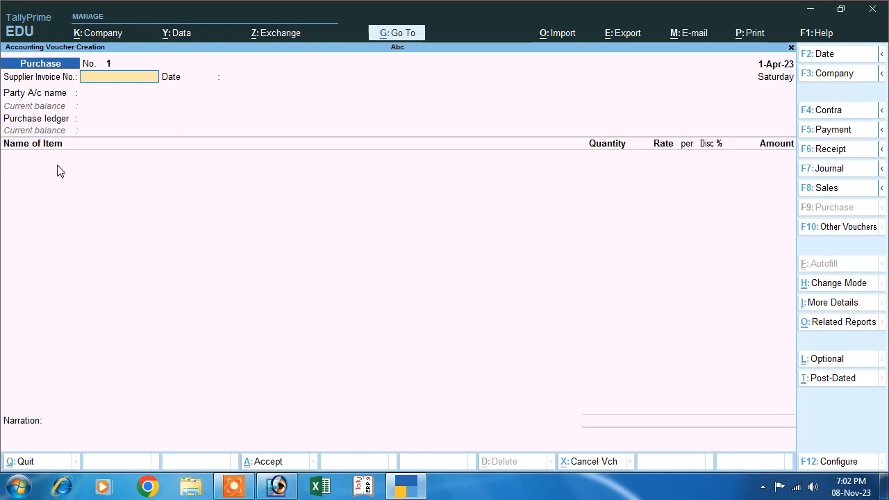
{"action": "type", "text": "011"}
{"action": "key", "text": "Return"}
{"action": "key", "text": "Return"}
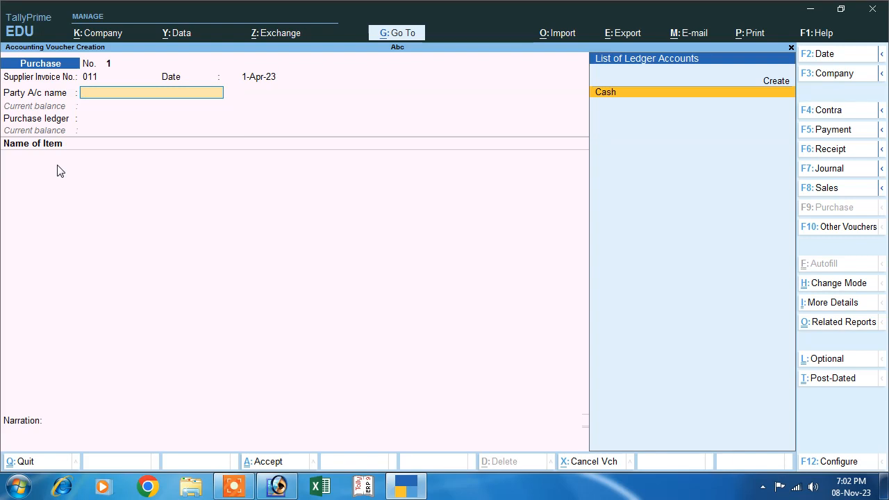
Create a party ledger from the voucher, enter the supplier's name and place it under Sundry Creditors.
{"action": "key", "text": "Up"}
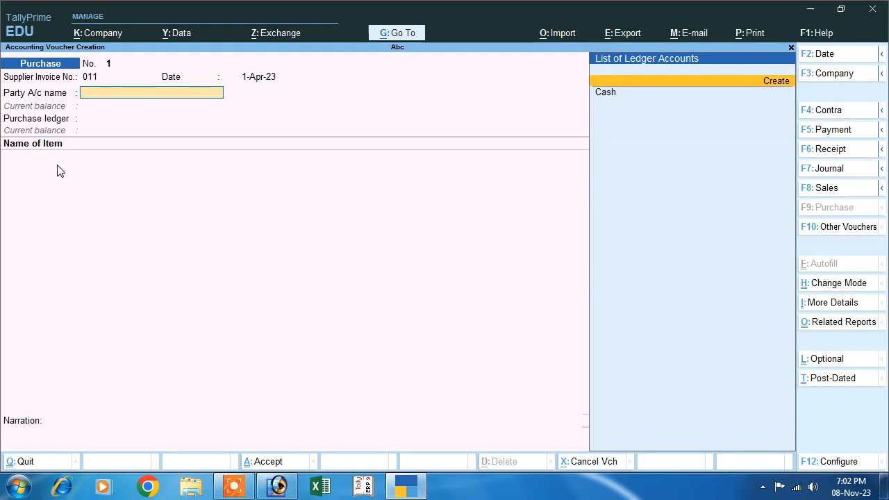
{"action": "key", "text": "Return"}
{"action": "type", "text": "Rahul"}
{"action": "key", "text": "Return"}
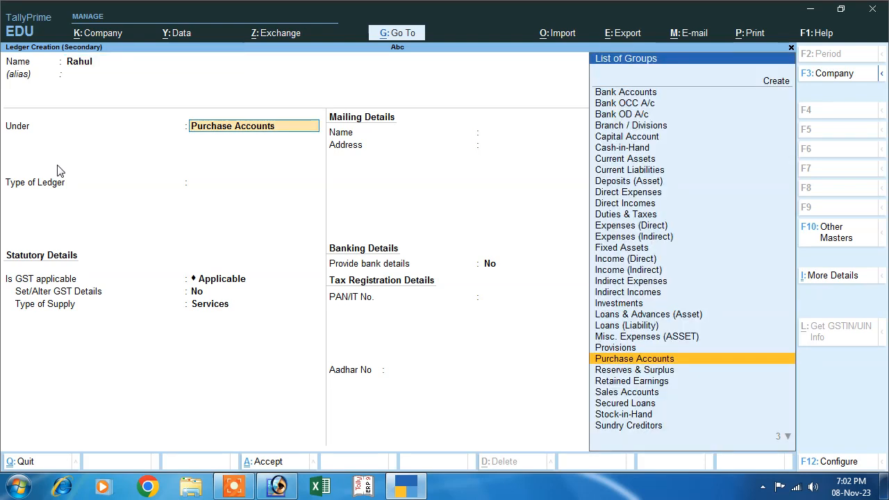
{"action": "type", "text": "S"}
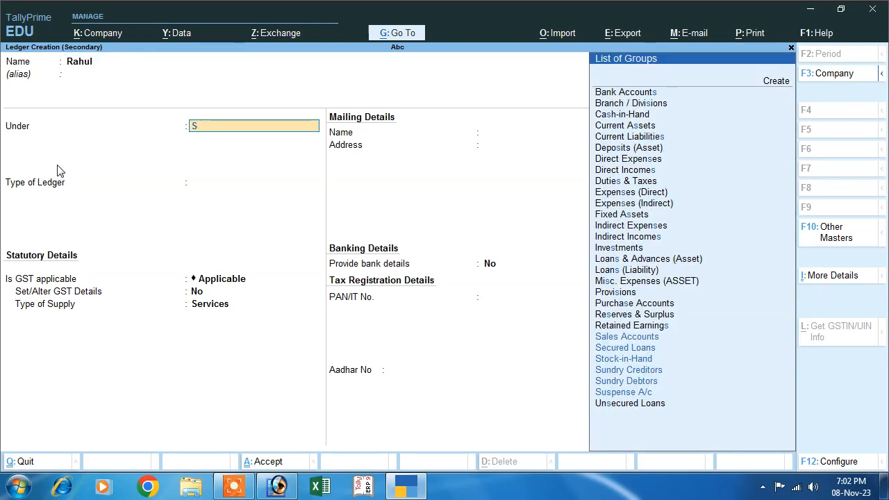
{"action": "key", "text": "Down"}
{"action": "key", "text": "Down"}
{"action": "key", "text": "Down"}
{"action": "key", "text": "Down"}
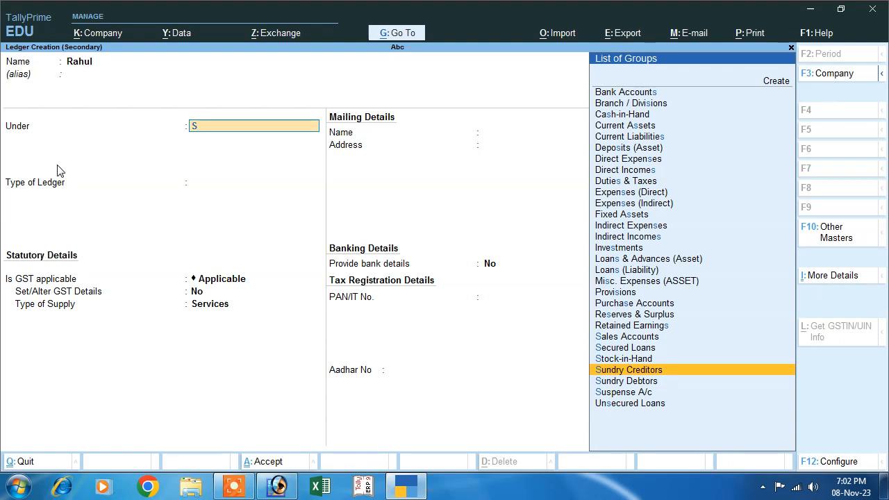
{"action": "key", "text": "Return"}
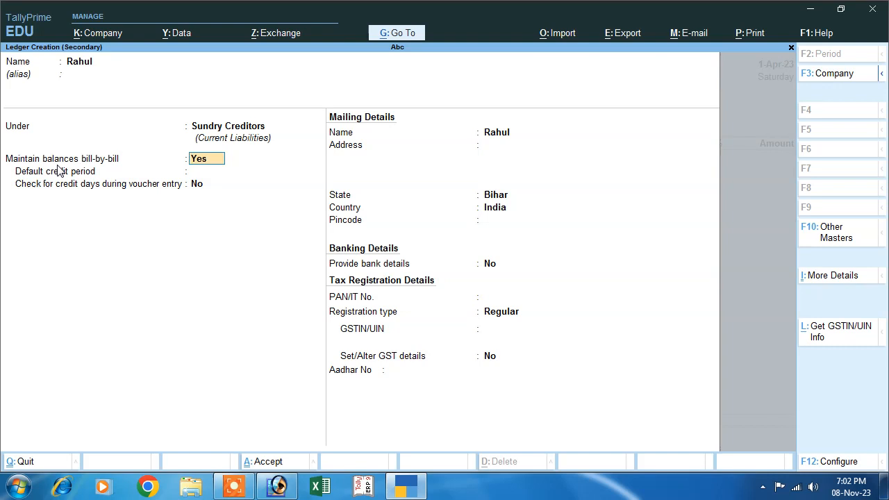
Keep bill-by-bill balances for the supplier ledger and set its state to Uttar Pradesh.
{"action": "key", "text": "Return"}
{"action": "key", "text": "Return"}
{"action": "key", "text": "Return"}
{"action": "key", "text": "Return"}
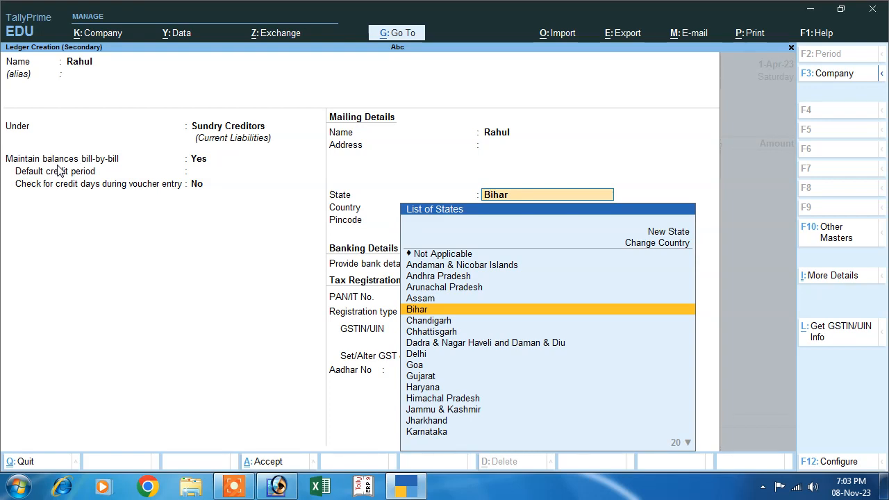
{"action": "type", "text": "U"}
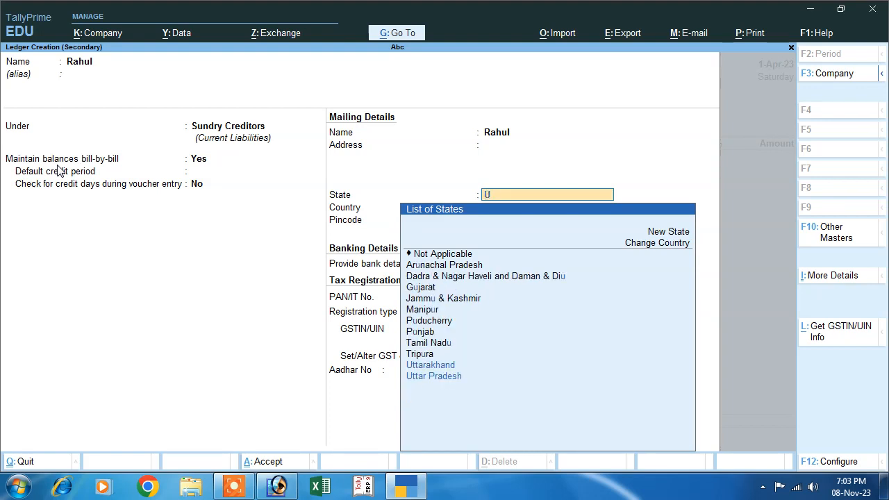
{"action": "key", "text": "Up"}
{"action": "key", "text": "Return"}
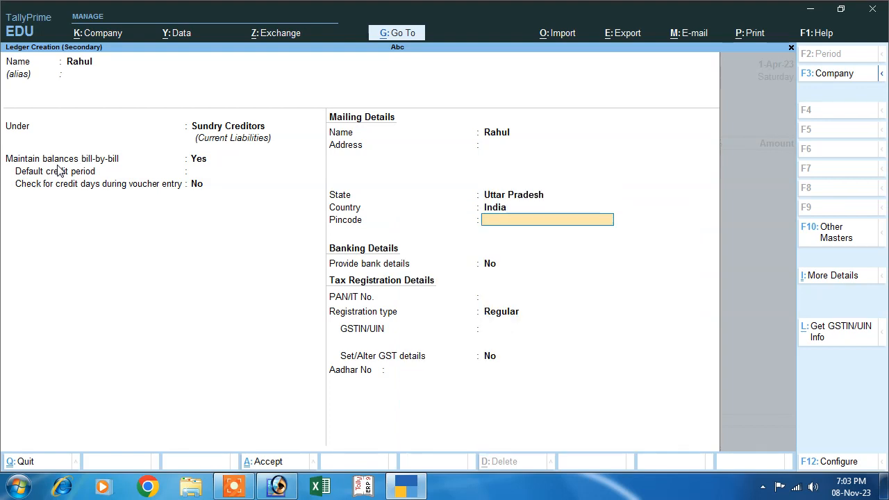
Keep the supplier's registration type Regular, enter the GSTIN/UIN and save the ledger.
{"action": "key", "text": "Return"}
{"action": "key", "text": "Return"}
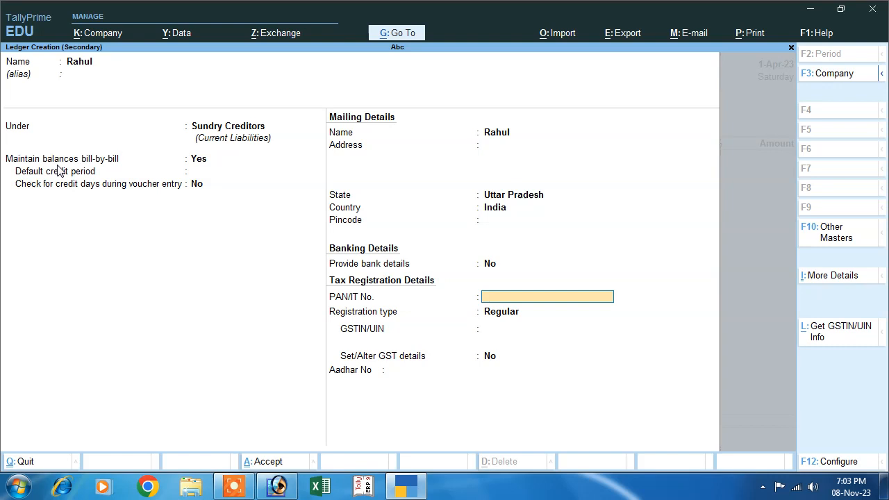
{"action": "key", "text": "Return"}
{"action": "key", "text": "Return"}
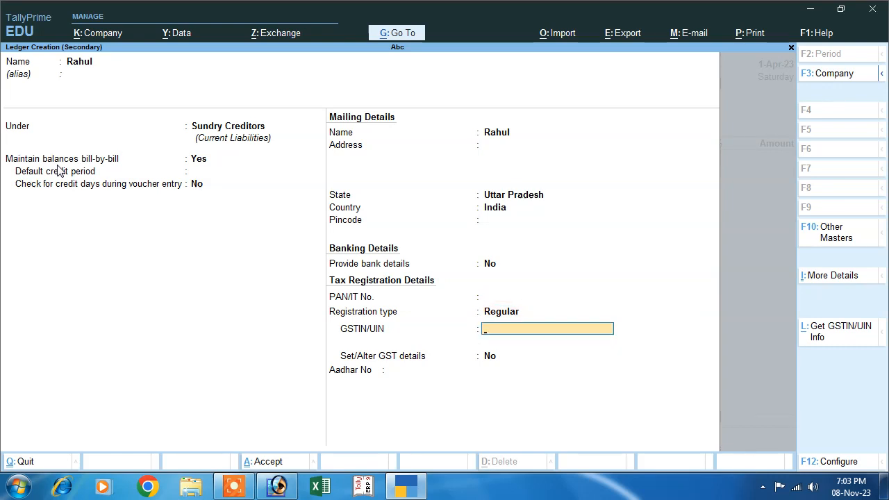
{"action": "type", "text": "5DF4G56DF4G"}
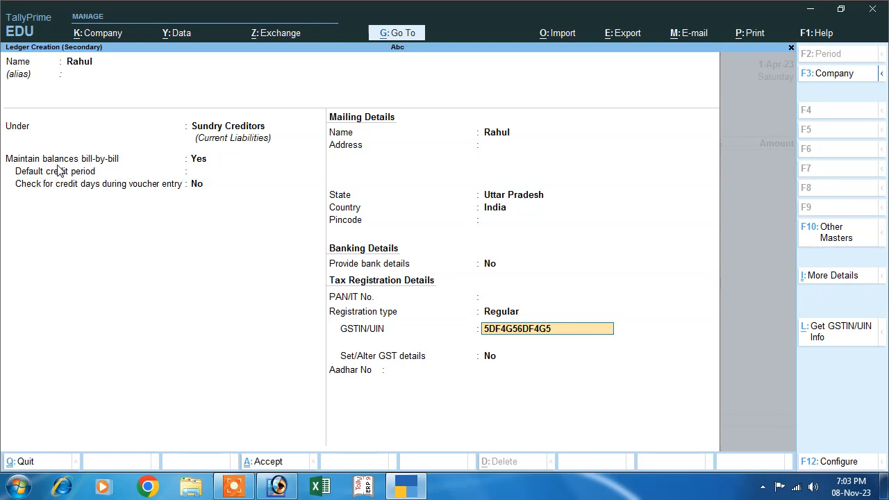
{"action": "type", "text": "5"}
{"action": "key", "text": "Return"}
{"action": "key", "text": "Return"}
{"action": "key", "text": "Return"}
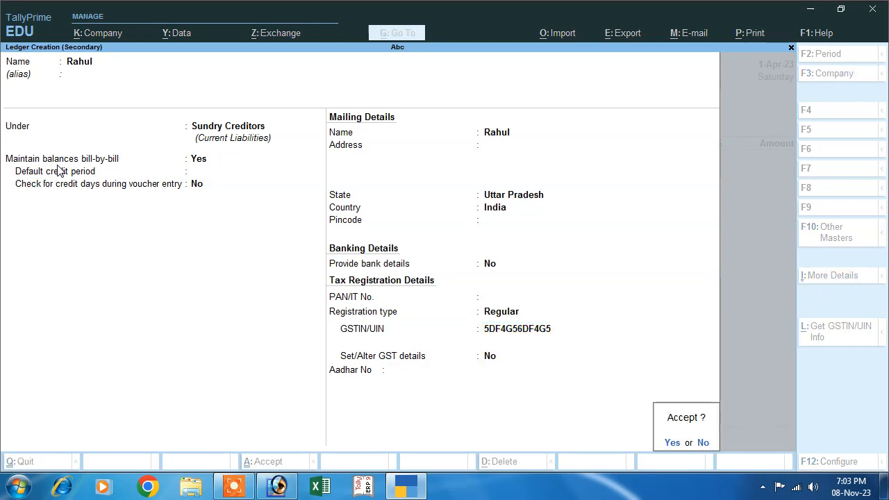
{"action": "key", "text": "Return"}
Leave the voucher's receipt details blank and accept the supplier's party details as filled in.
{"action": "key", "text": "Return"}
{"action": "key", "text": "Return"}
{"action": "key", "text": "Return"}
{"action": "key", "text": "Return"}
{"action": "key", "text": "Return"}
{"action": "key", "text": "Return"}
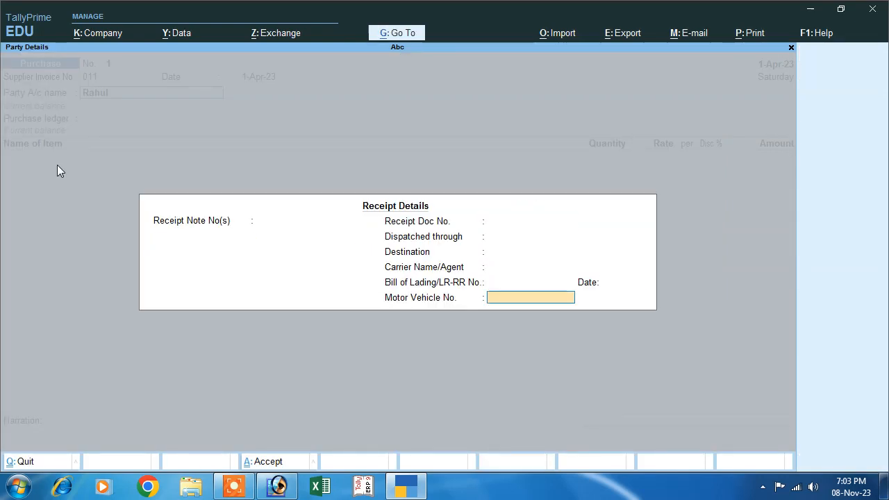
{"action": "key", "text": "Return"}
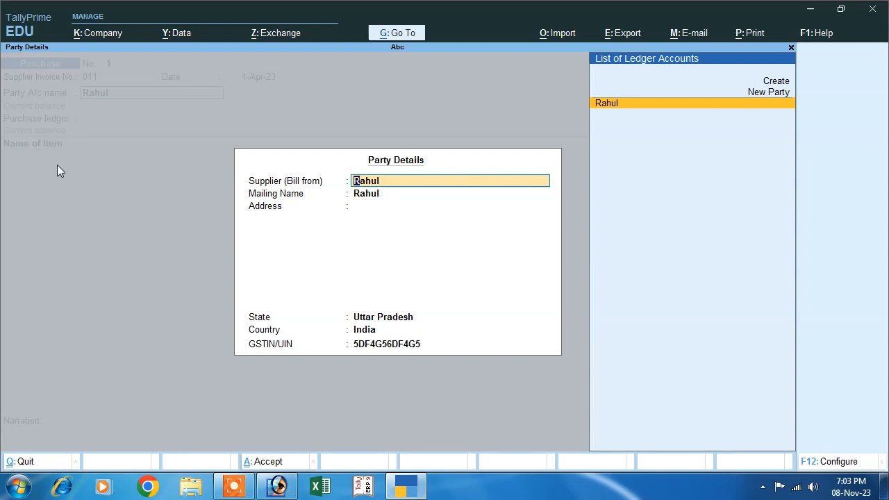
{"action": "key", "text": "Return"}
{"action": "key", "text": "Return"}
{"action": "key", "text": "Return"}
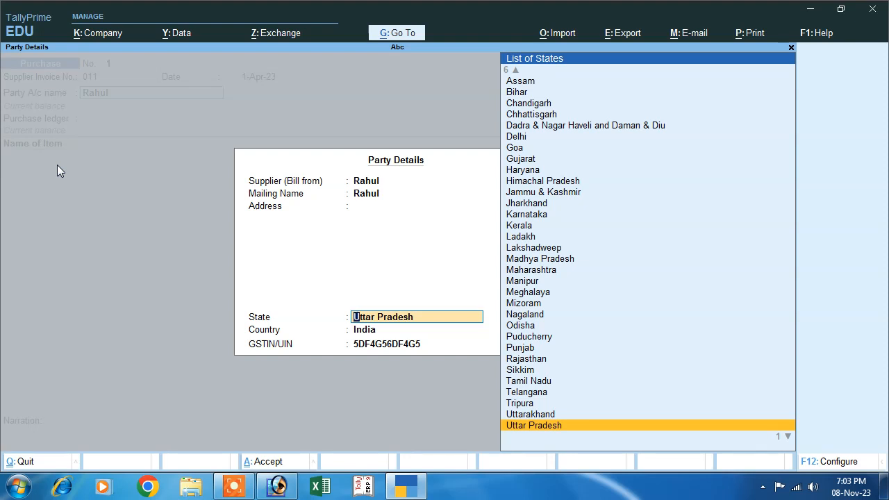
{"action": "key", "text": "Return"}
{"action": "key", "text": "Return"}
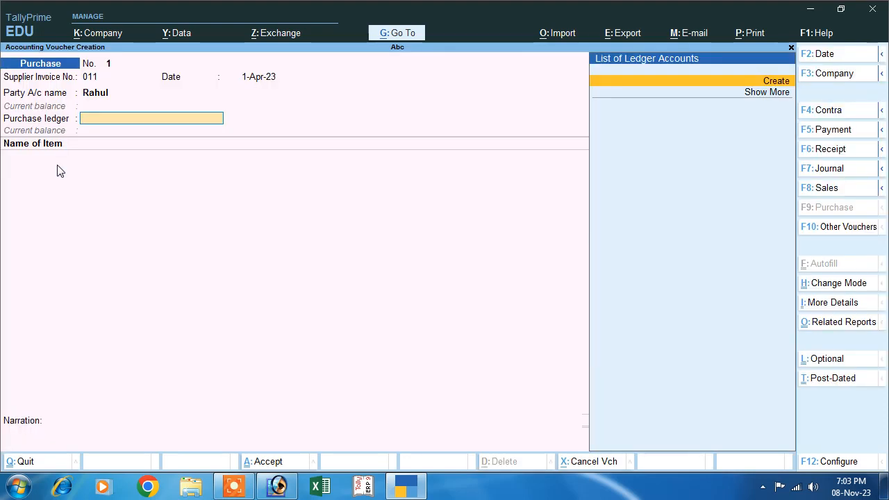
Create a purchase ledger from the voucher, name it Purchase and place it under Purchase Accounts.
{"action": "key", "text": "Return"}
{"action": "type", "text": "Purchae"}
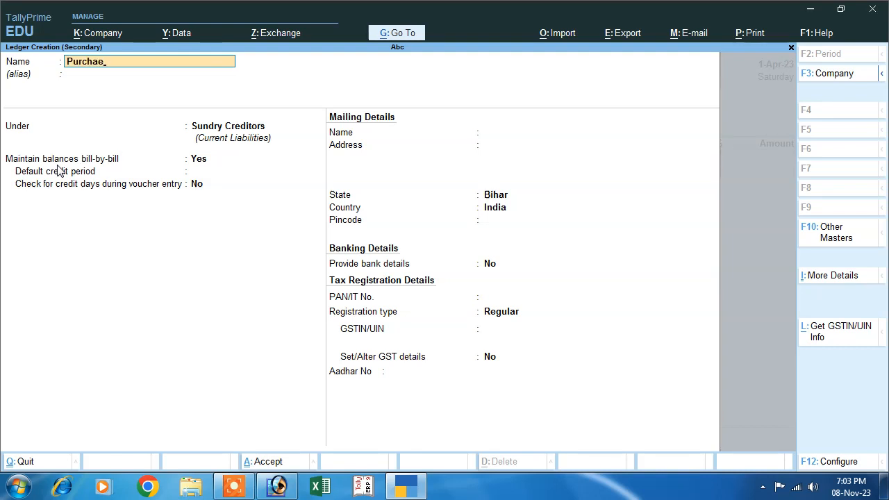
{"action": "key", "text": "BackSpace"}
{"action": "type", "text": "se"}
{"action": "key", "text": "Return"}
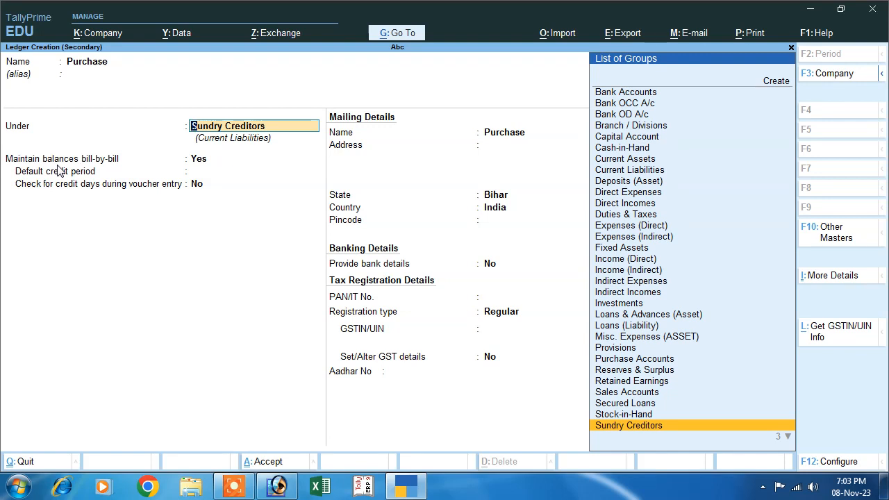
{"action": "type", "text": "P"}
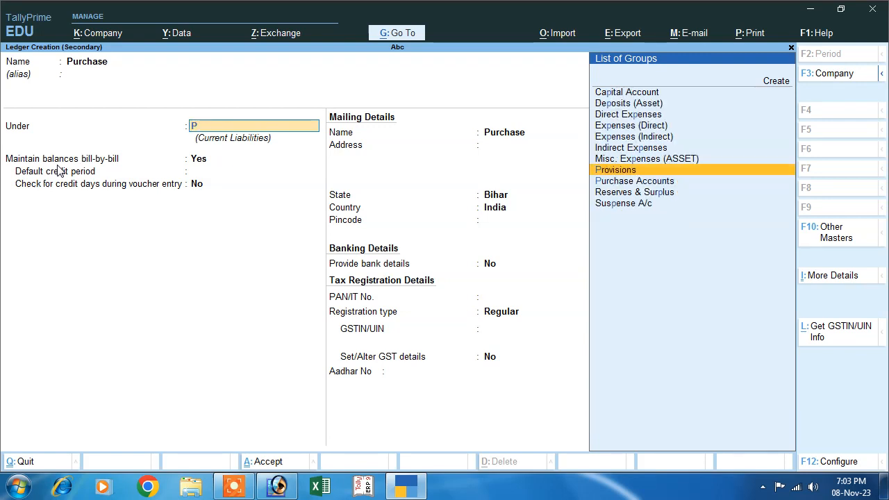
{"action": "key", "text": "Down"}
{"action": "key", "text": "Return"}
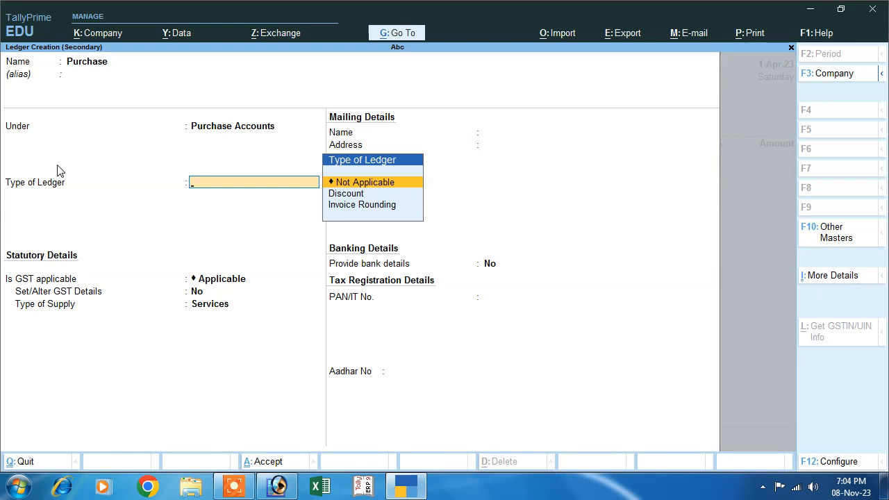
Keep GST applicable for the Purchase ledger, set its type of supply to Goods and save it.
{"action": "key", "text": "Return"}
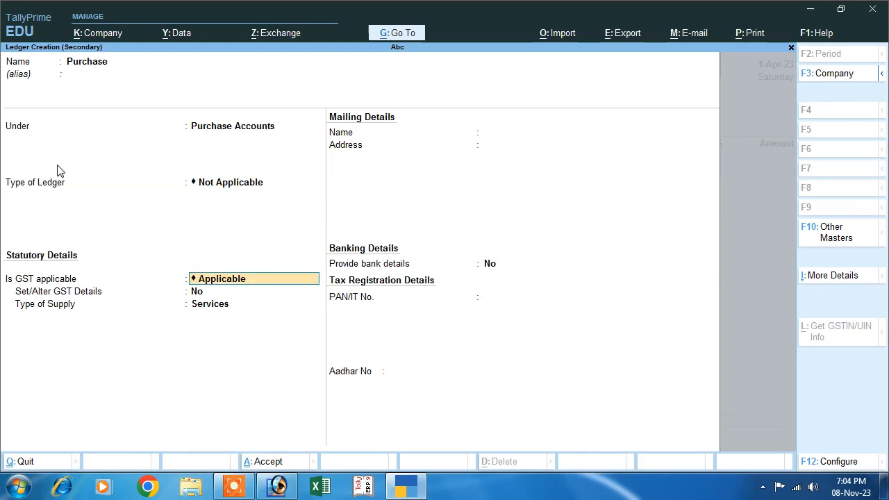
{"action": "key", "text": "Return"}
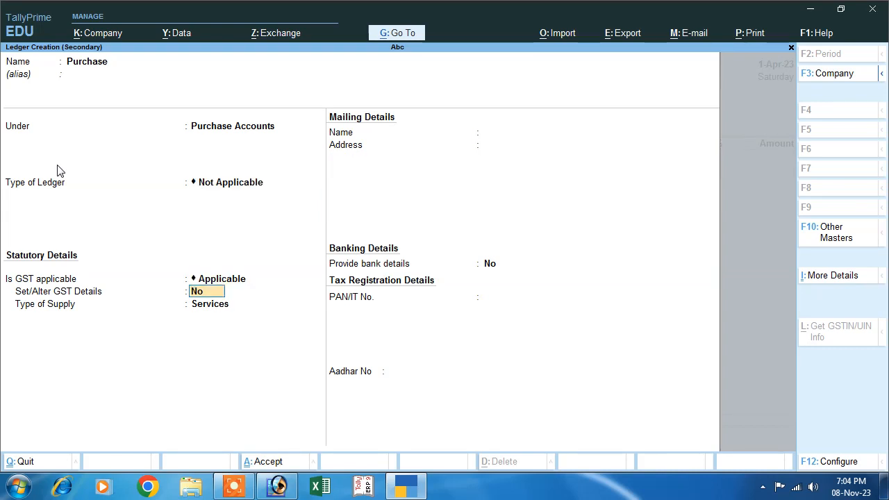
{"action": "key", "text": "Return"}
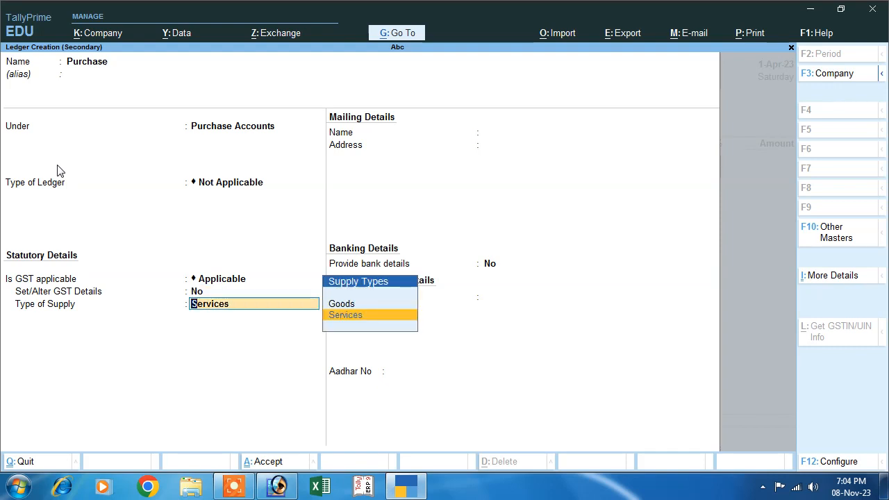
{"action": "key", "text": "Up"}
{"action": "key", "text": "Return"}
{"action": "key", "text": "Return"}
{"action": "key", "text": "Return"}
{"action": "key", "text": "Return"}
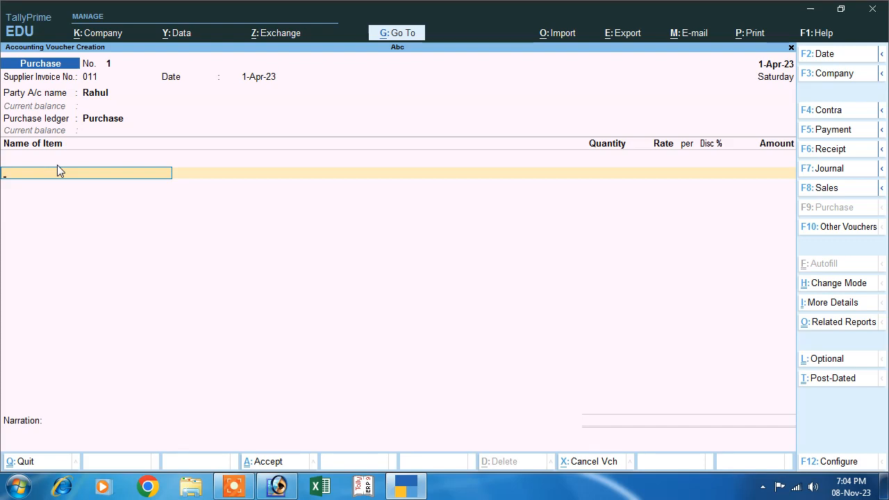
Create a stock item from the voucher's item line, named T Shirt, under Primary with no category.
{"action": "key", "text": "alt+c"}
{"action": "type", "text": "t"}
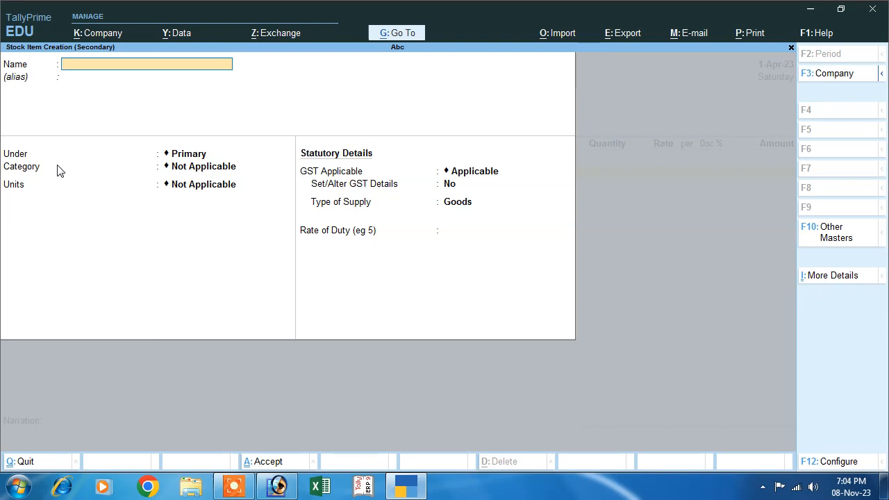
{"action": "key", "text": "BackSpace"}
{"action": "type", "text": "T Shirt"}
{"action": "key", "text": "Return"}
{"action": "key", "text": "Return"}
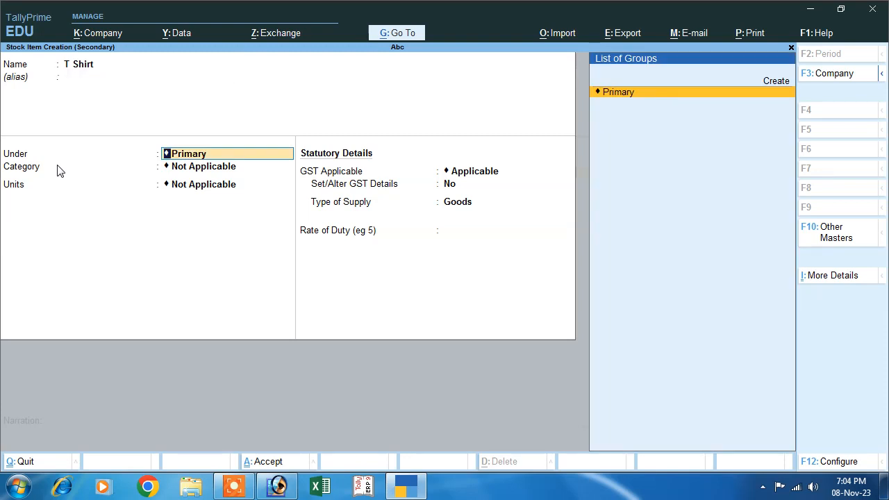
{"action": "key", "text": "Return"}
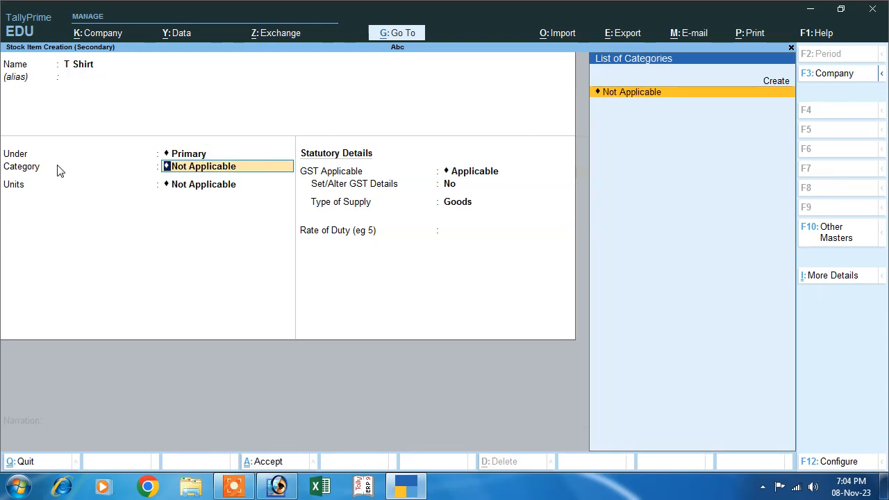
{"action": "key", "text": "Return"}
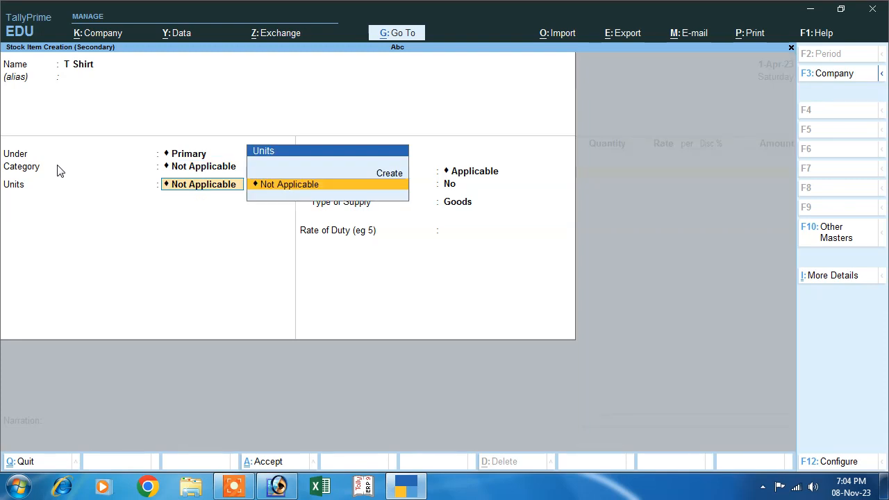
Create a new simple unit for the item with symbol pcs and formal name Pieces.
{"action": "key", "text": "Up"}
{"action": "key", "text": "Return"}
{"action": "type", "text": "p"}
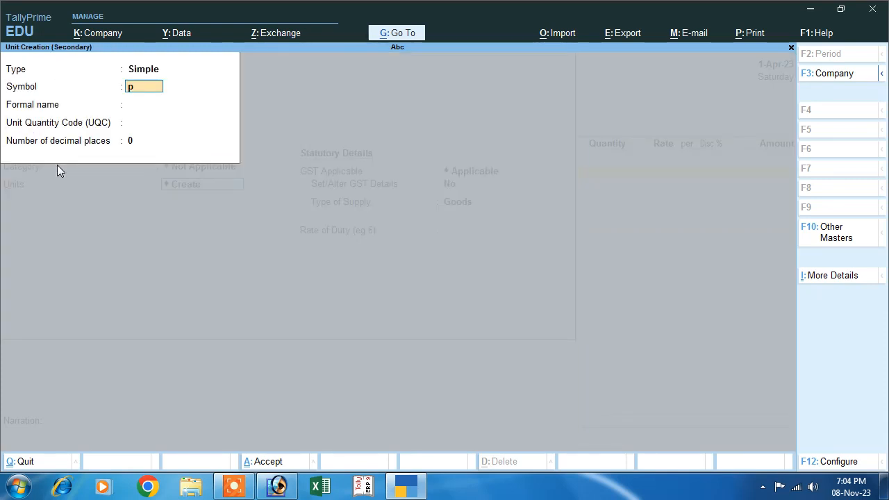
{"action": "type", "text": "cs"}
{"action": "key", "text": "Return"}
{"action": "type", "text": "P"}
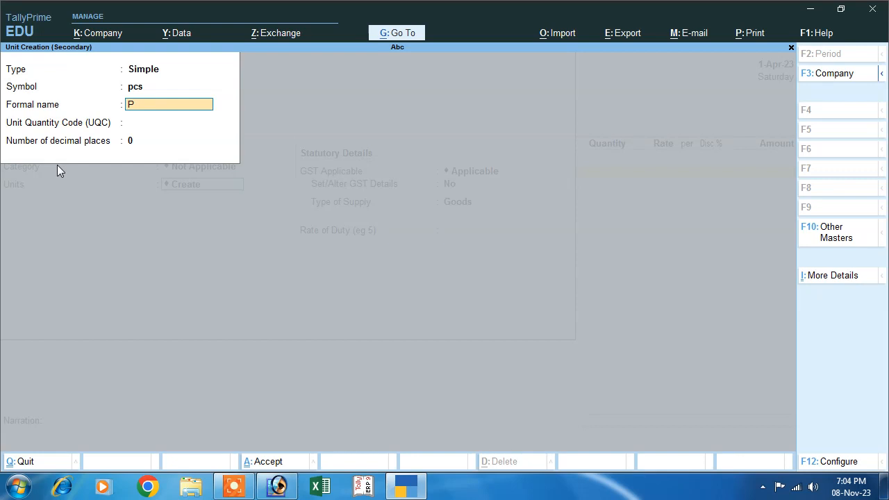
{"action": "type", "text": "ieces"}
{"action": "key", "text": "Return"}
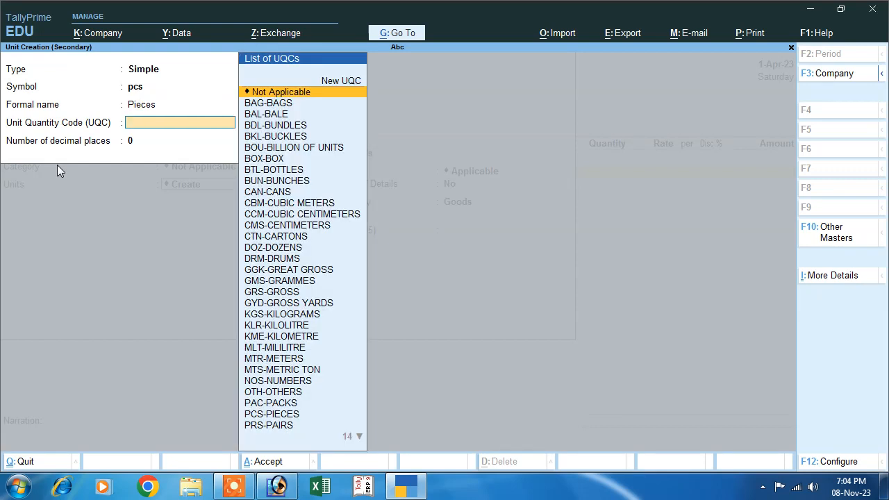
Set the unit's quantity code to PCS-PIECES, keep 0 decimal places and save the unit.
{"action": "type", "text": "p"}
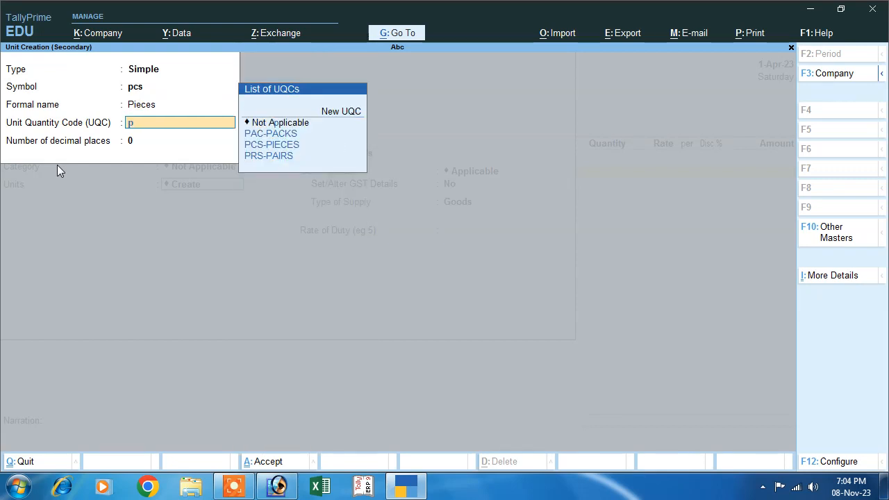
{"action": "key", "text": "Down"}
{"action": "key", "text": "Down"}
{"action": "key", "text": "Return"}
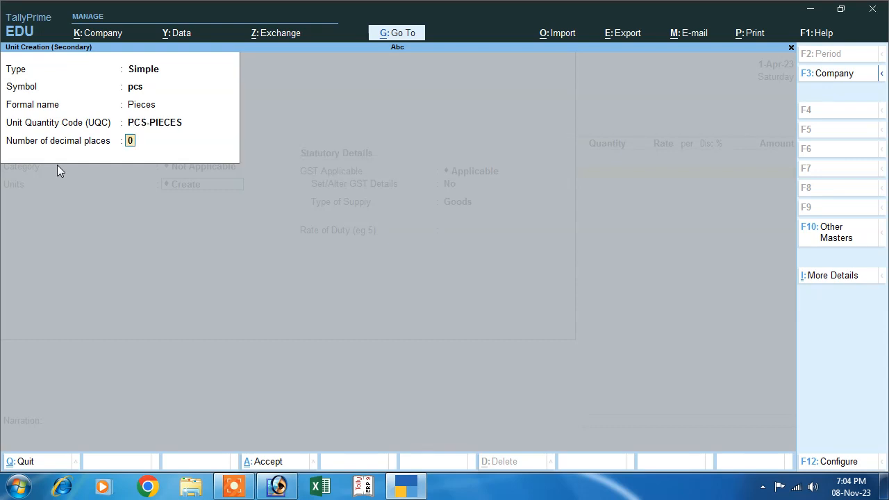
{"action": "key", "text": "Return"}
{"action": "key", "text": "Return"}
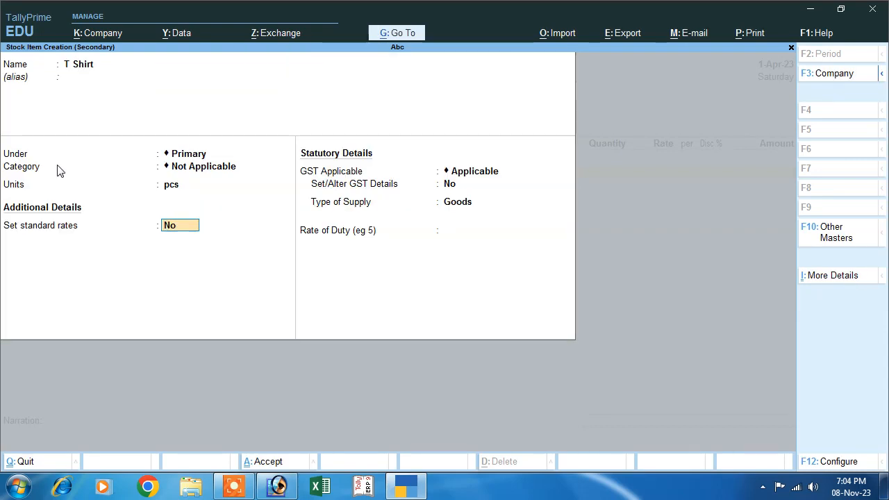
Keep standard rates off, enable GST details for T Shirt, and enter description Goods and HSN/SAC 8457.
{"action": "key", "text": "Return"}
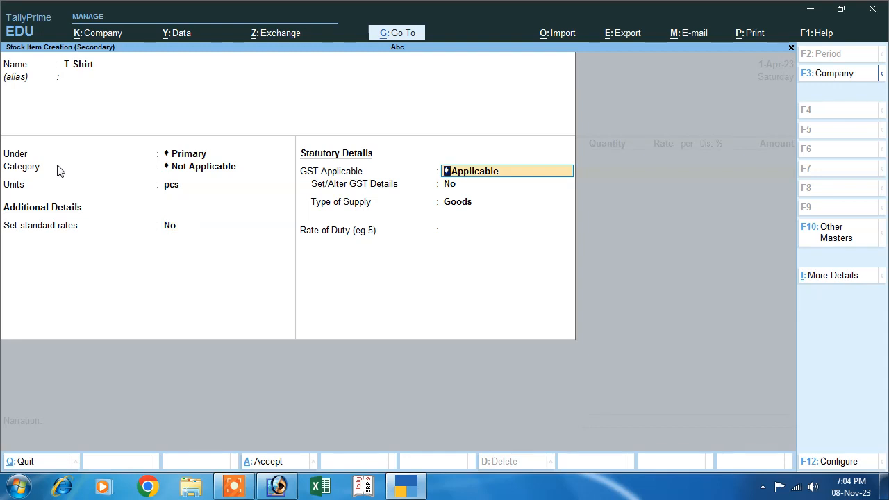
{"action": "key", "text": "Return"}
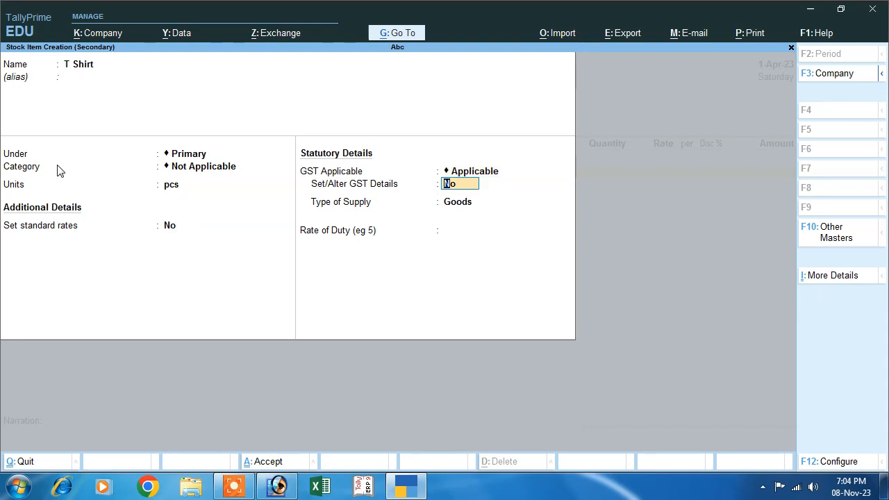
{"action": "type", "text": "y"}
{"action": "key", "text": "Return"}
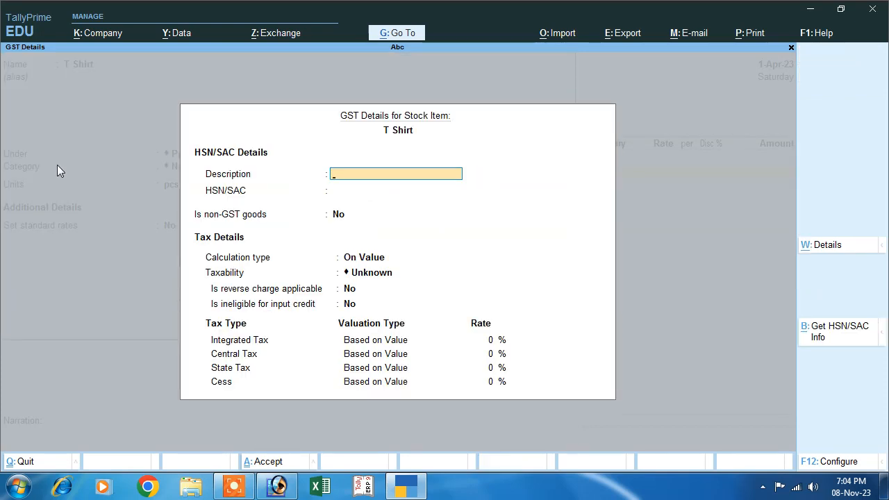
{"action": "type", "text": "Goods"}
{"action": "key", "text": "Return"}
{"action": "type", "text": "8457"}
{"action": "key", "text": "Return"}
{"action": "key", "text": "Return"}
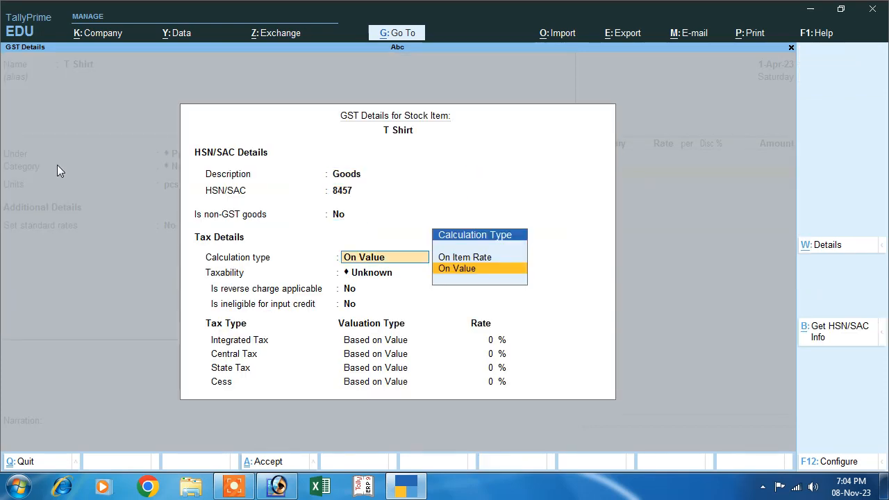
Keep the item's calculation type On Value, set taxability to Taxable, and leave reverse charge and ineligible input credit at No.
{"action": "key", "text": "Return"}
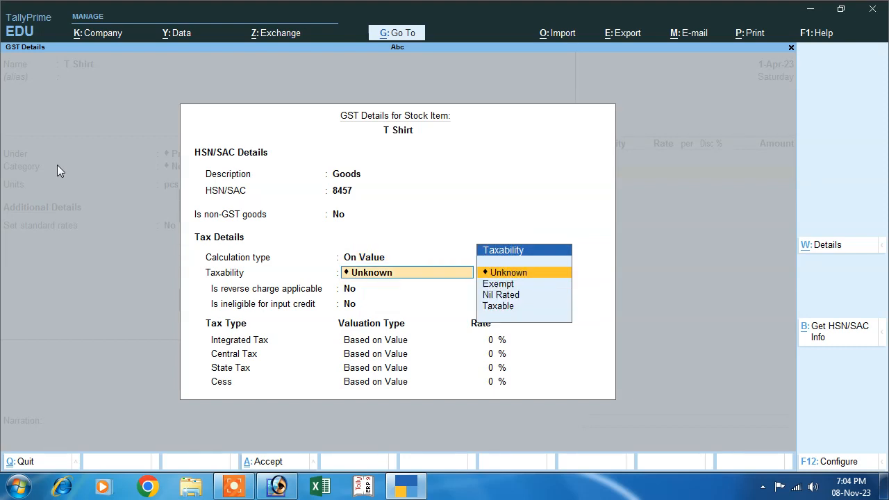
{"action": "key", "text": "Down"}
{"action": "key", "text": "Down"}
{"action": "key", "text": "Down"}
{"action": "key", "text": "Return"}
{"action": "key", "text": "Return"}
{"action": "key", "text": "Return"}
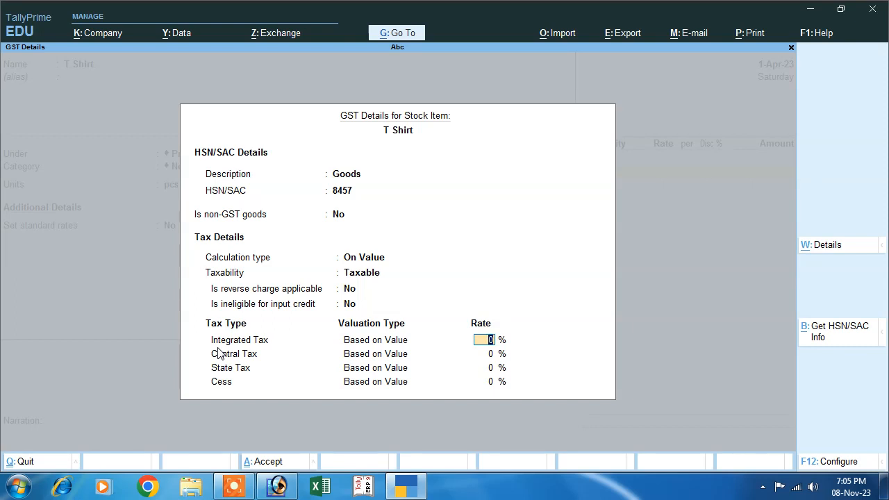
Configure the item's GST details to stop showing all GST tax types.
{"action": "key", "text": "F12"}
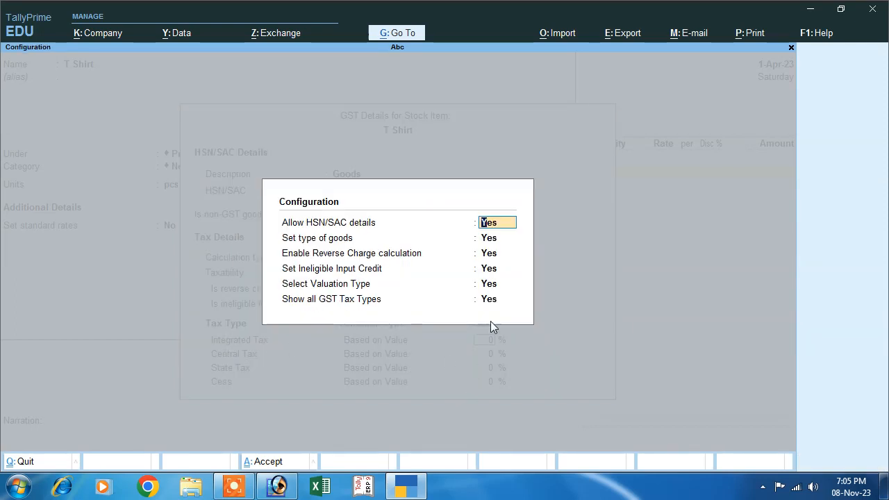
{"action": "left_click", "coordinate": [490, 300]}
{"action": "type", "text": "n"}
{"action": "key", "text": "Return"}
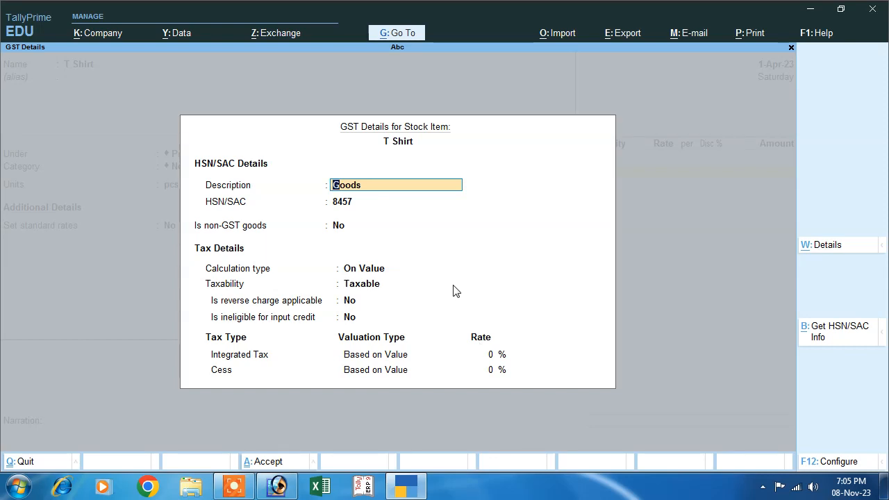
{"action": "key", "text": "F12"}
{"action": "left_click", "coordinate": [484, 306]}
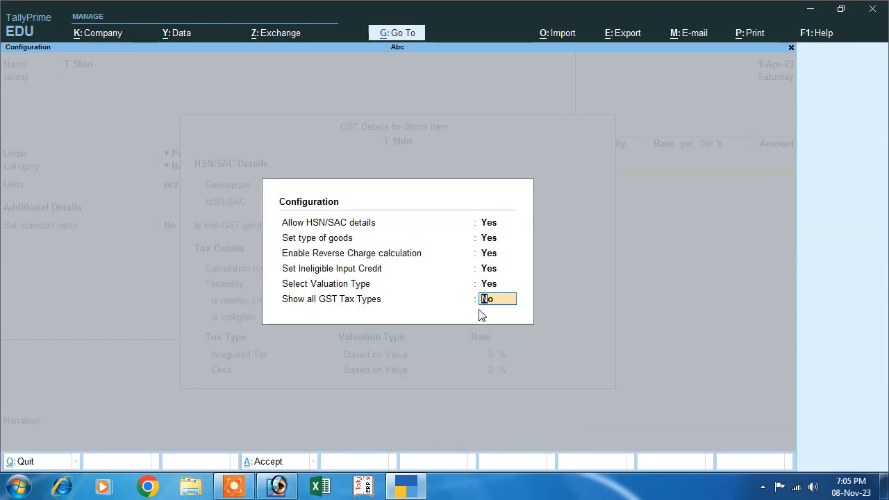
{"action": "key", "text": "Return"}
Set the Integrated Tax rate to 12% and save the T Shirt stock item.
{"action": "left_click", "coordinate": [495, 357]}
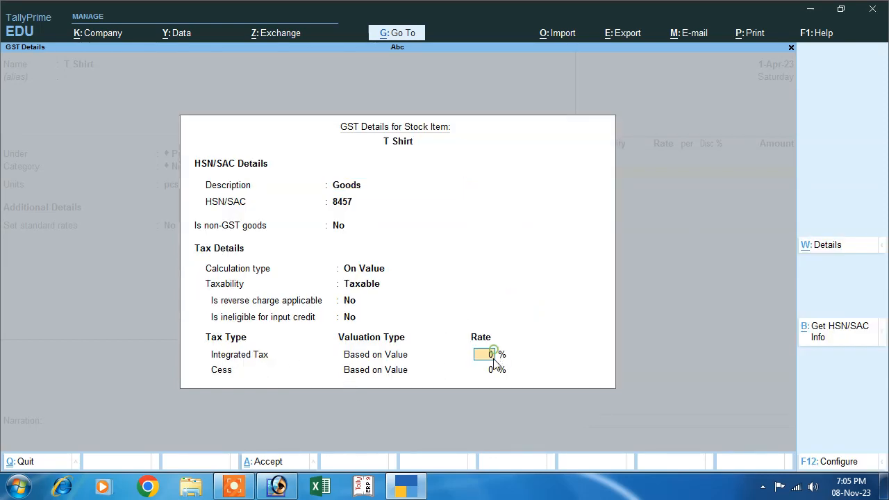
{"action": "type", "text": "12"}
{"action": "key", "text": "Return"}
{"action": "key", "text": "Return"}
{"action": "key", "text": "Return"}
{"action": "key", "text": "Return"}
{"action": "key", "text": "Return"}
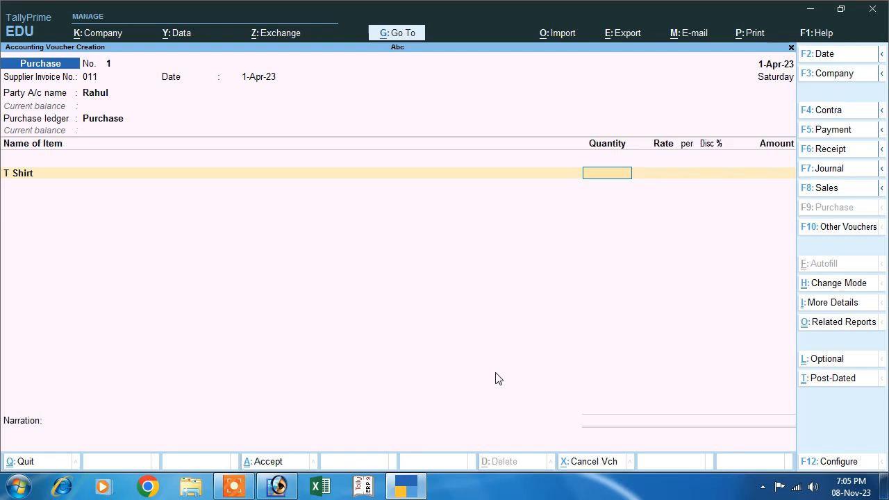
Enter 2000 pcs of T Shirt at a rate of 300 with a 1% discount and end the item list.
{"action": "type", "text": "2000"}
{"action": "key", "text": "Return"}
{"action": "type", "text": "300"}
{"action": "key", "text": "Return"}
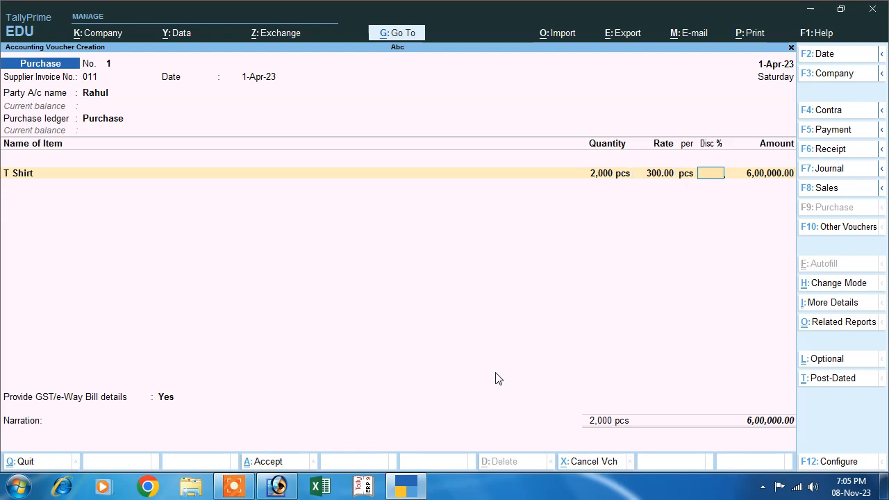
{"action": "type", "text": "1"}
{"action": "key", "text": "Return"}
{"action": "key", "text": "Return"}
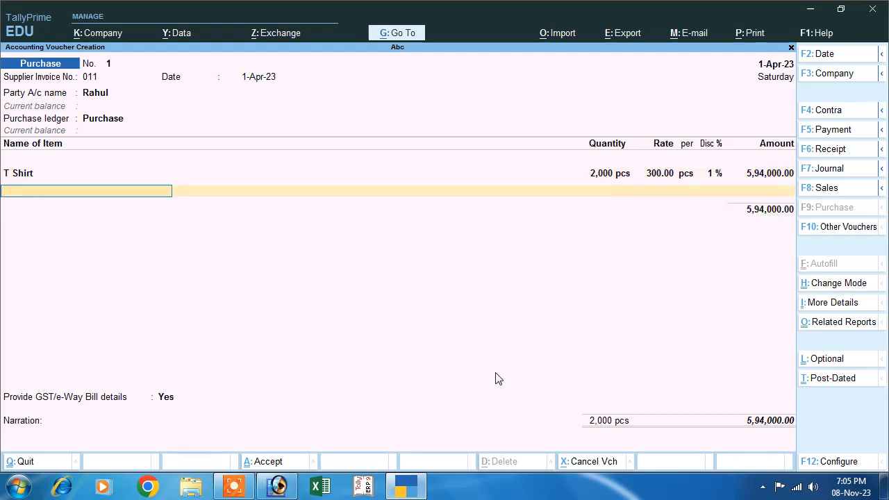
{"action": "key", "text": "Return"}
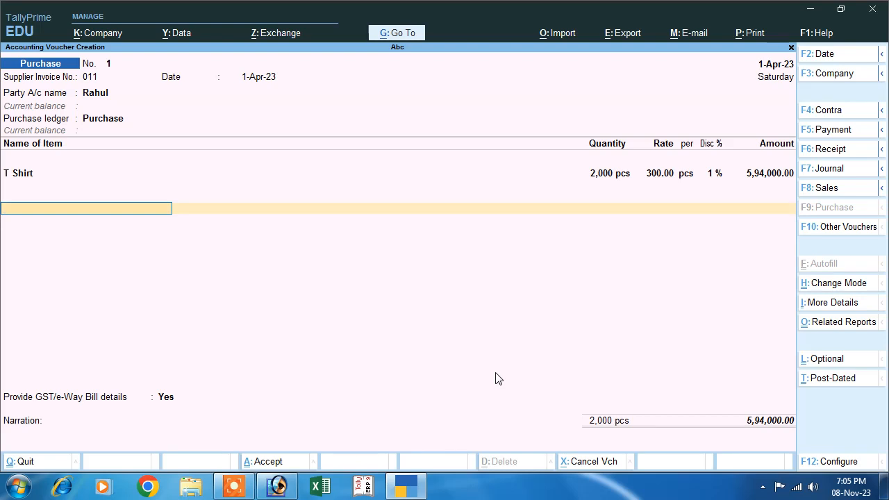
Start a new tax ledger from the voucher, name it Igst and place it under Duties & Taxes.
{"action": "key", "text": "alt+c"}
{"action": "type", "text": "Igst"}
{"action": "key", "text": "Return"}
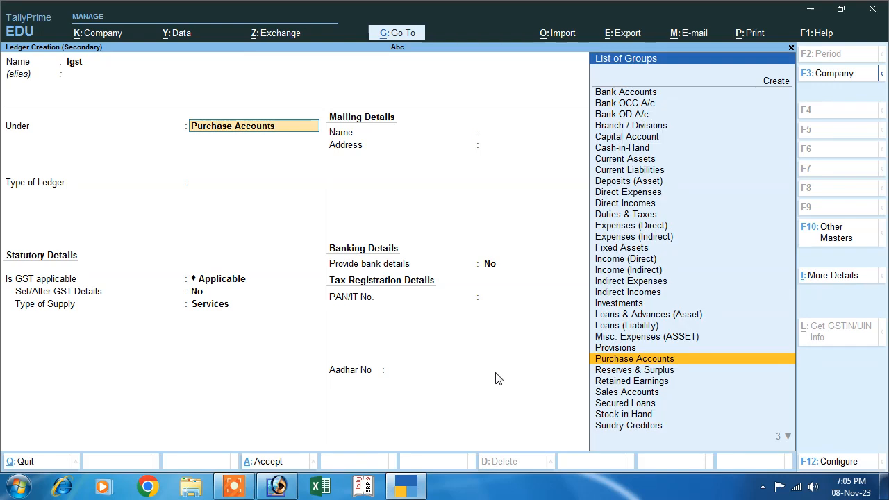
{"action": "type", "text": "D"}
{"action": "key", "text": "Down"}
{"action": "key", "text": "Down"}
{"action": "key", "text": "Down"}
{"action": "key", "text": "Down"}
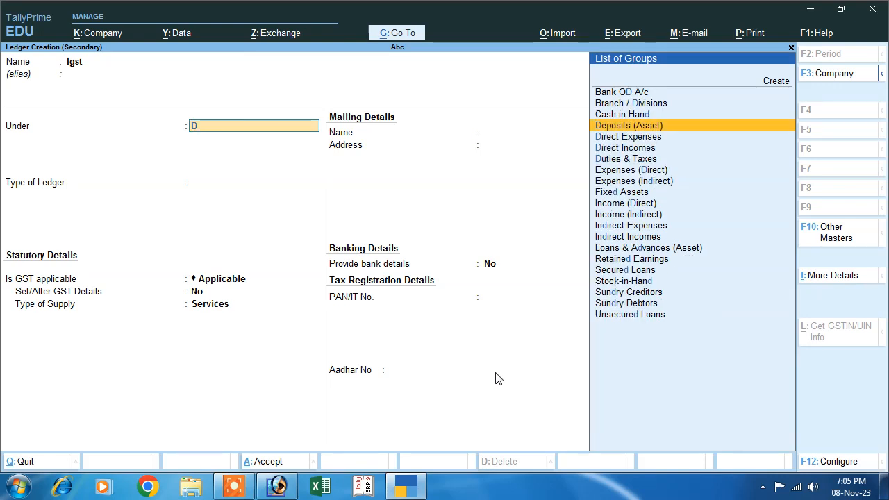
{"action": "key", "text": "Return"}
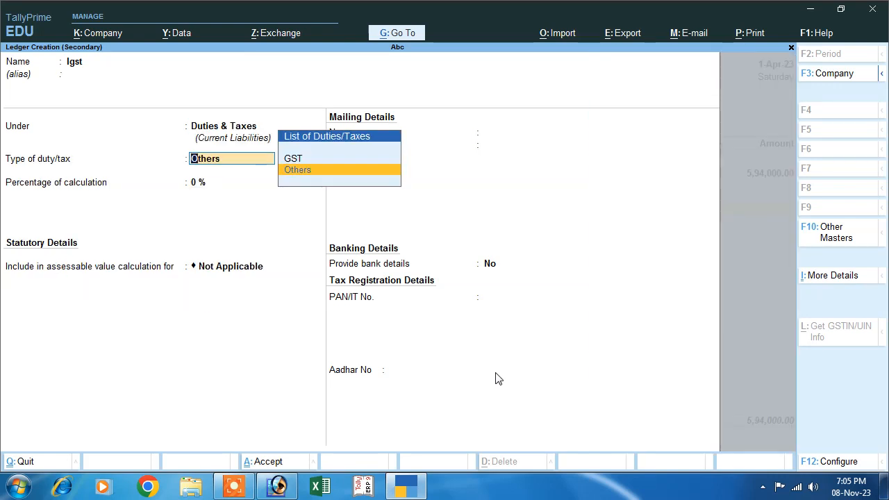
Set the Igst ledger's type of duty/tax to GST and its tax type to Integrated Tax.
{"action": "key", "text": "Up"}
{"action": "key", "text": "Return"}
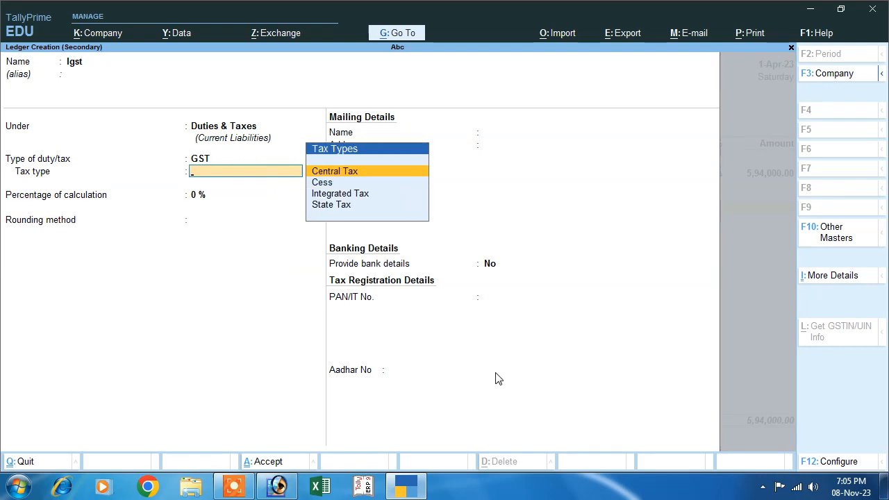
{"action": "key", "text": "Down"}
{"action": "key", "text": "Down"}
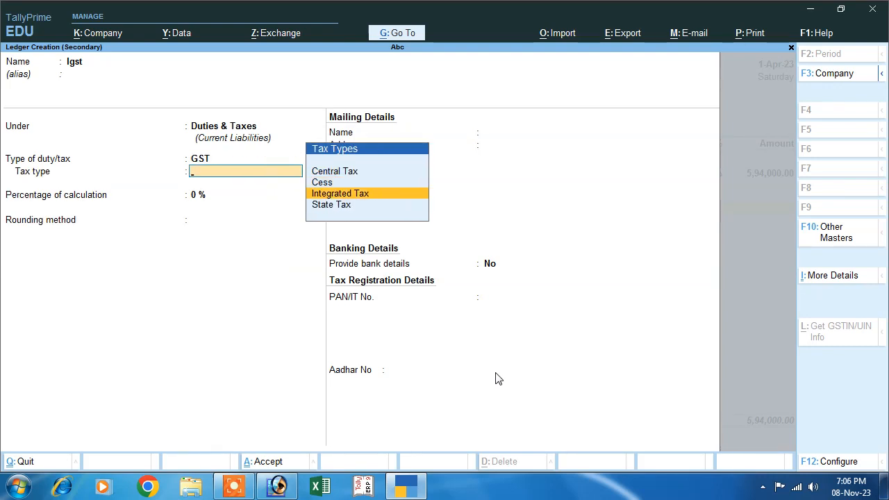
{"action": "key", "text": "Return"}
Set the percentage of calculation to 12% without a rounding method and save the Igst ledger into the voucher.
{"action": "type", "text": "12"}
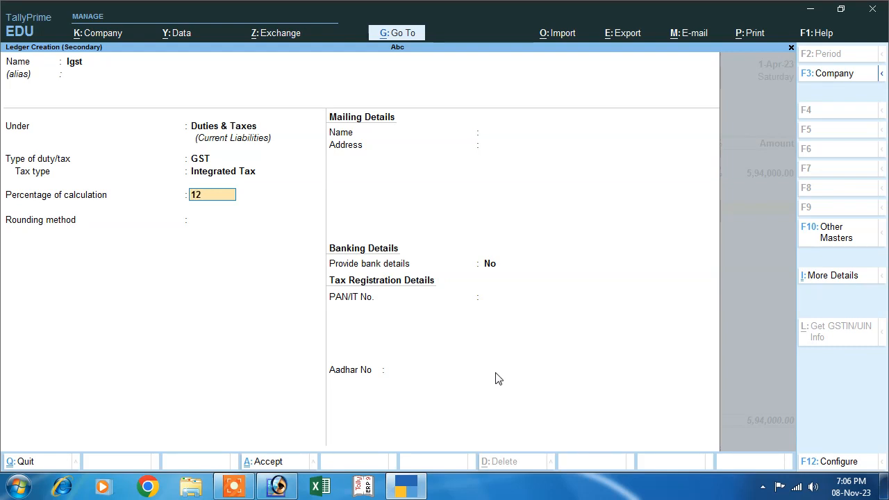
{"action": "key", "text": "Return"}
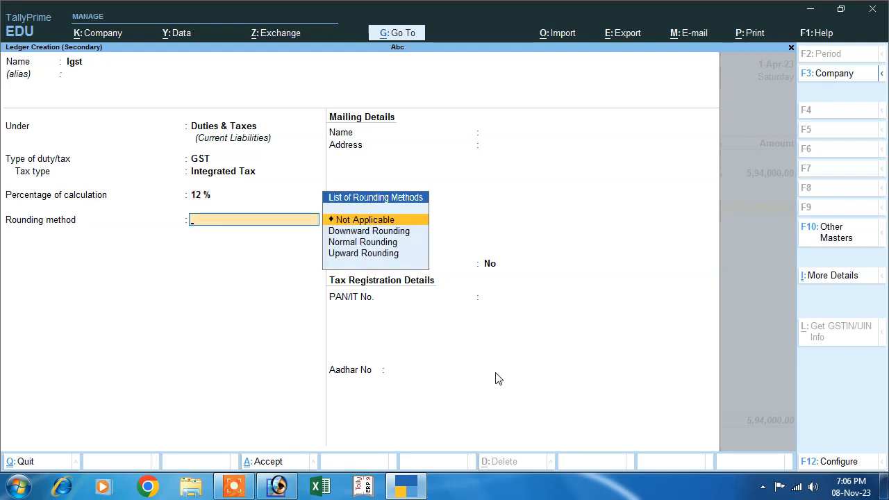
{"action": "key", "text": "Return"}
{"action": "key", "text": "Return"}
{"action": "key", "text": "Return"}
{"action": "key", "text": "Return"}
{"action": "key", "text": "Return"}
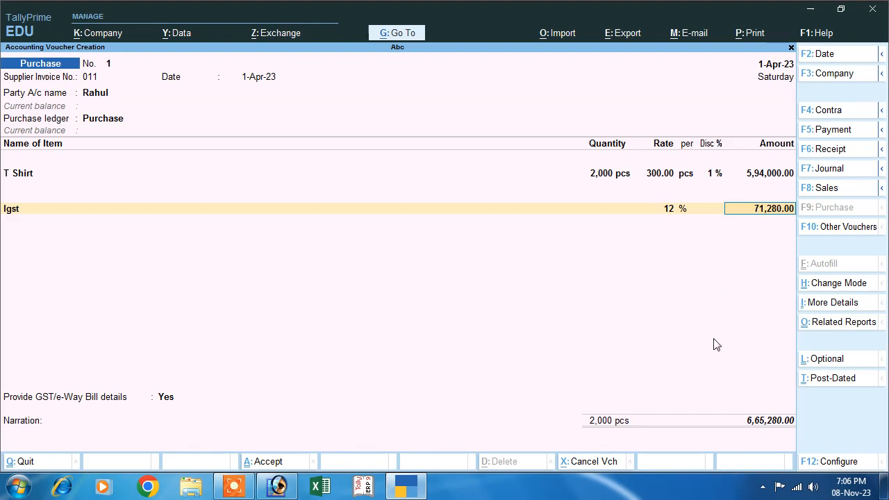
Accept the Igst line and set Provide GST/e-Way Bill details to No in the purchase voucher.
{"action": "key", "text": "Return"}
{"action": "key", "text": "Return"}
{"action": "key", "text": "n"}
{"action": "key", "text": "Return"}
{"action": "key", "text": "Return"}
{"action": "key", "text": "Return"}
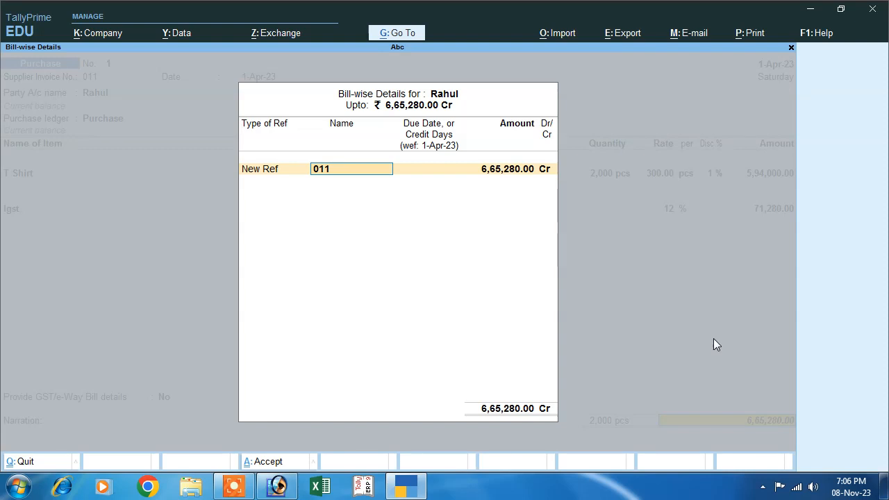
Accept the New Ref bill 011 for the full amount and save the purchase voucher.
{"action": "key", "text": "Return"}
{"action": "key", "text": "Return"}
{"action": "key", "text": "Return"}
{"action": "key", "text": "Return"}
{"action": "key", "text": "Return"}
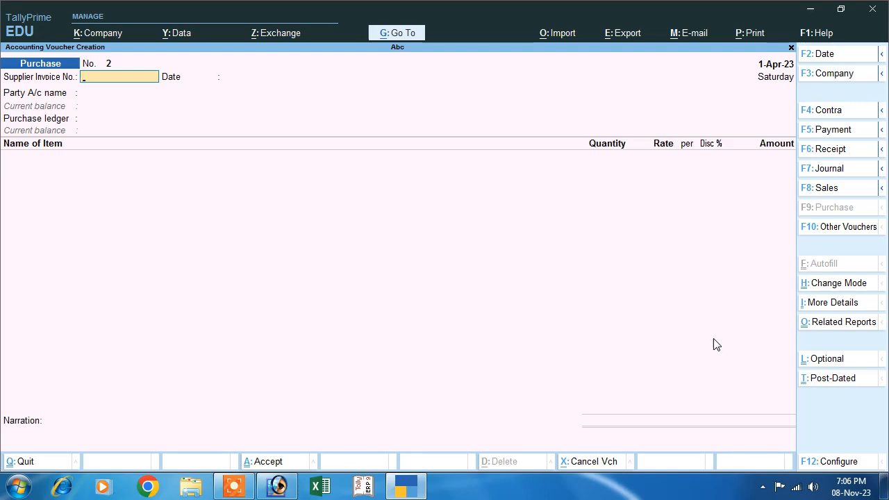
Leave voucher entry and open the Price levels master for creation.
{"action": "key", "text": "Escape"}
{"action": "key", "text": "Up"}
{"action": "key", "text": "Up"}
{"action": "key", "text": "Up"}
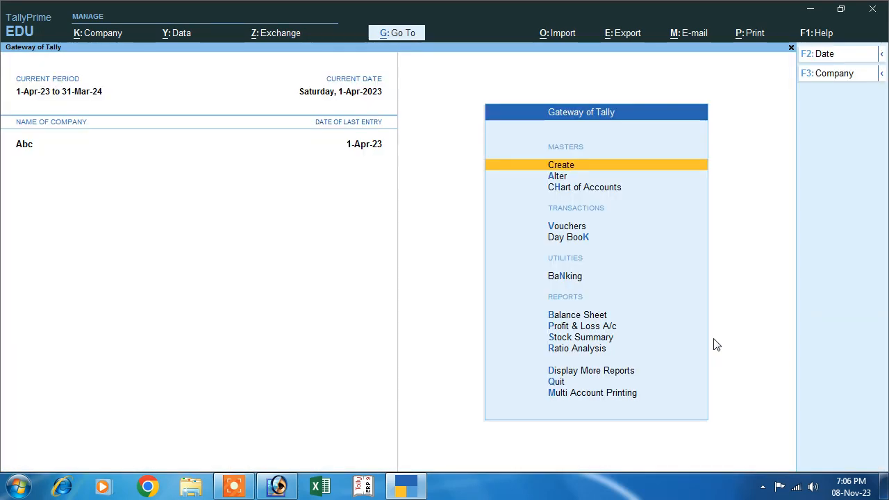
{"action": "key", "text": "Return"}
{"action": "key", "text": "Down"}
{"action": "key", "text": "Down"}
{"action": "key", "text": "Down"}
{"action": "key", "text": "Down"}
{"action": "key", "text": "Down"}
{"action": "key", "text": "Down"}
{"action": "key", "text": "Down"}
{"action": "key", "text": "Down"}
{"action": "key", "text": "Down"}
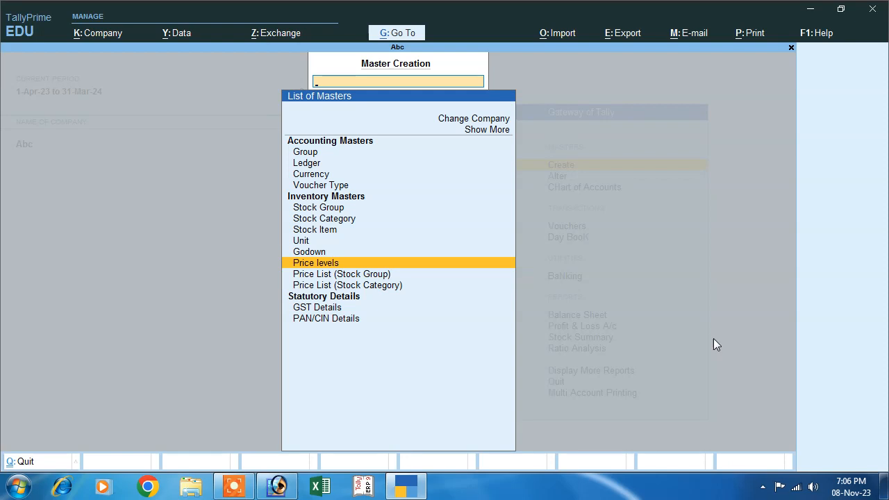
{"action": "key", "text": "Return"}
Name the first company price level New Customer and save it.
{"action": "type", "text": "New custom"}
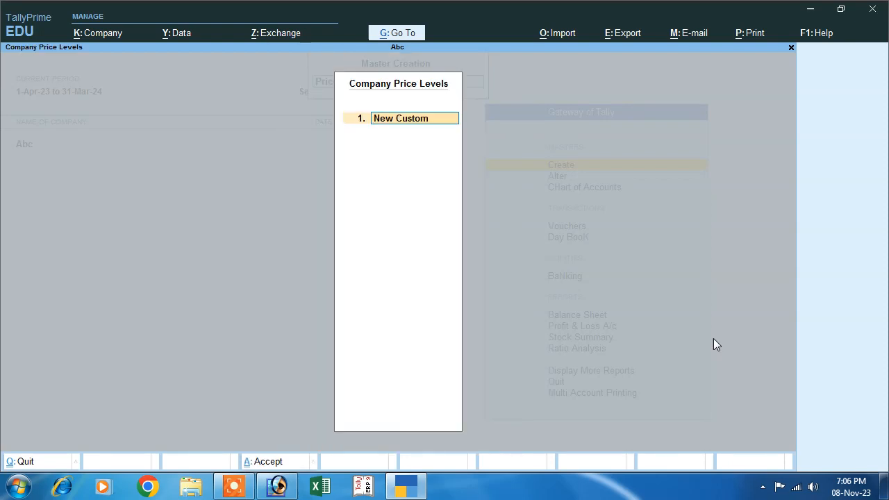
{"action": "type", "text": "er"}
{"action": "key", "text": "Return"}
{"action": "key", "text": "Return"}
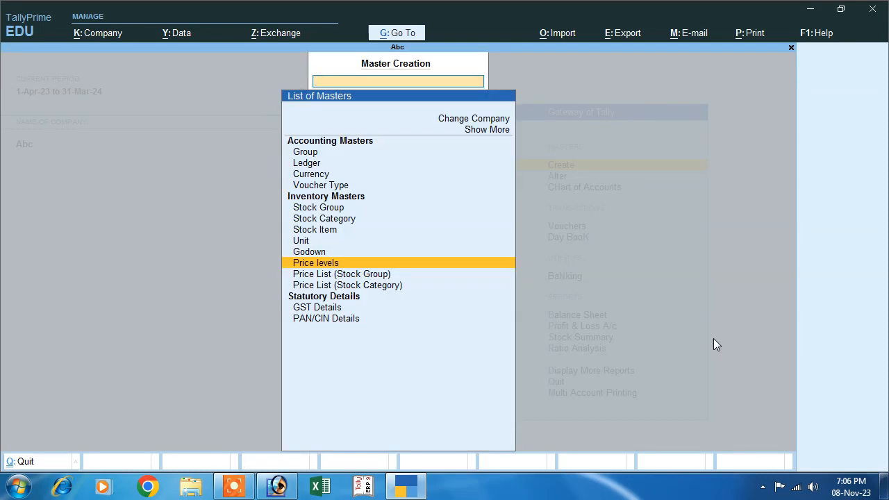
Open a stock category price list for All Items at price level New Customer, applicable from 1-Apr-23.
{"action": "key", "text": "Down"}
{"action": "key", "text": "Down"}
{"action": "key", "text": "Return"}
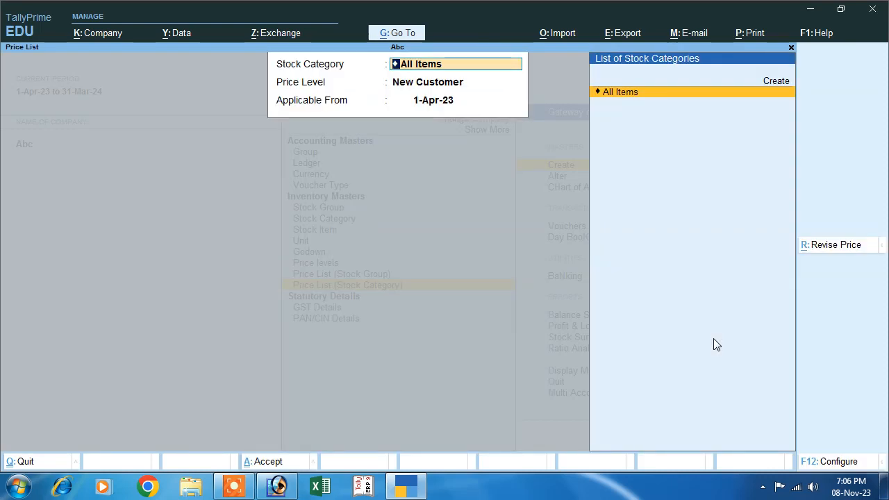
{"action": "key", "text": "Return"}
{"action": "key", "text": "Return"}
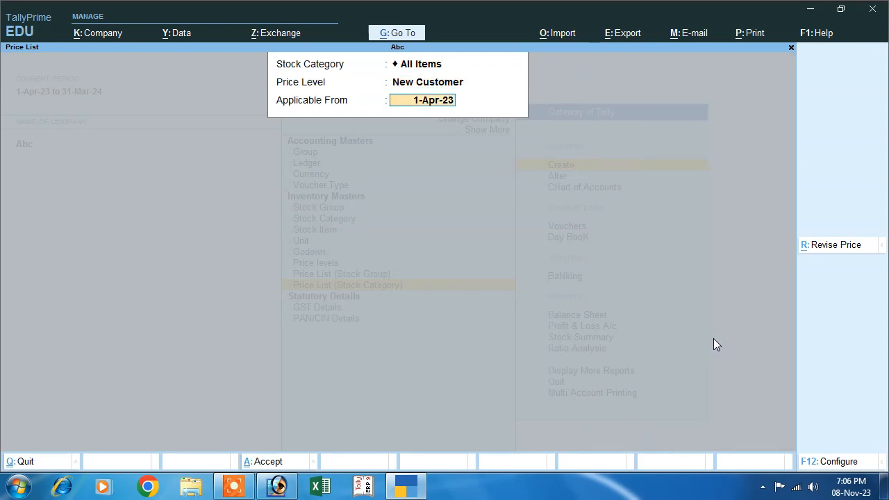
{"action": "key", "text": "Return"}
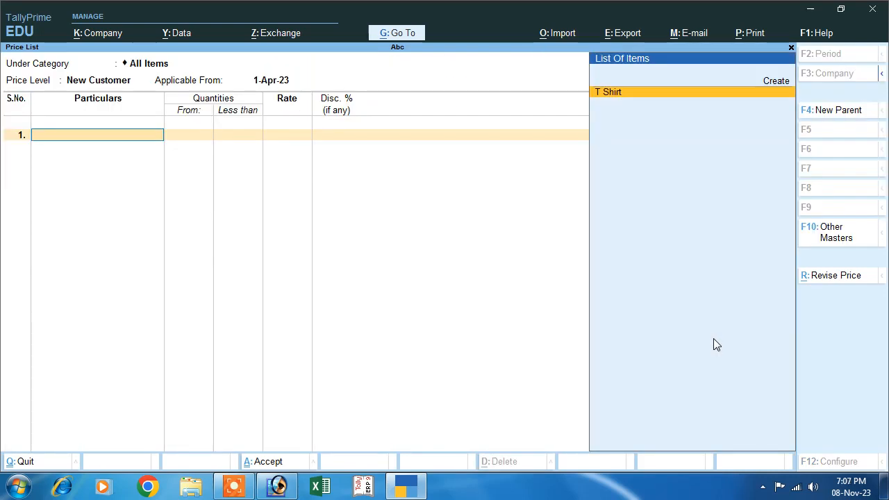
Add T Shirt to the price list with a rate of 900 and 5% discount for quantities under 500 pcs.
{"action": "key", "text": "Return"}
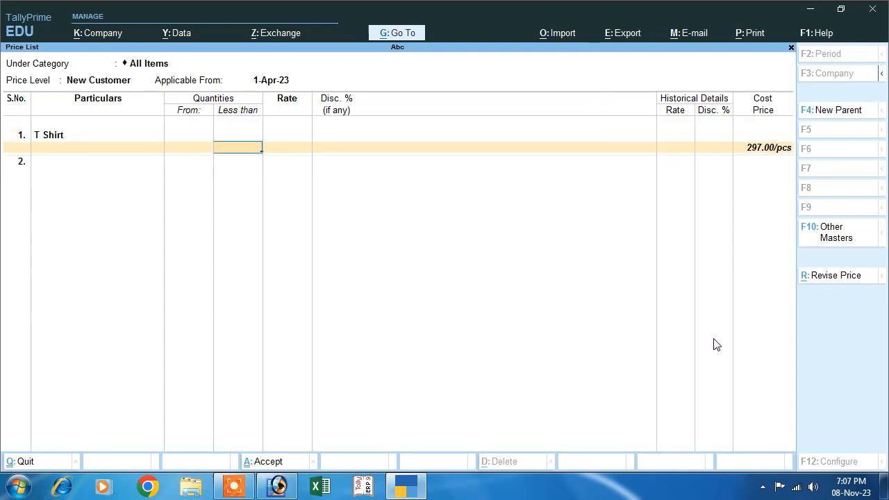
{"action": "type", "text": "500"}
{"action": "key", "text": "Return"}
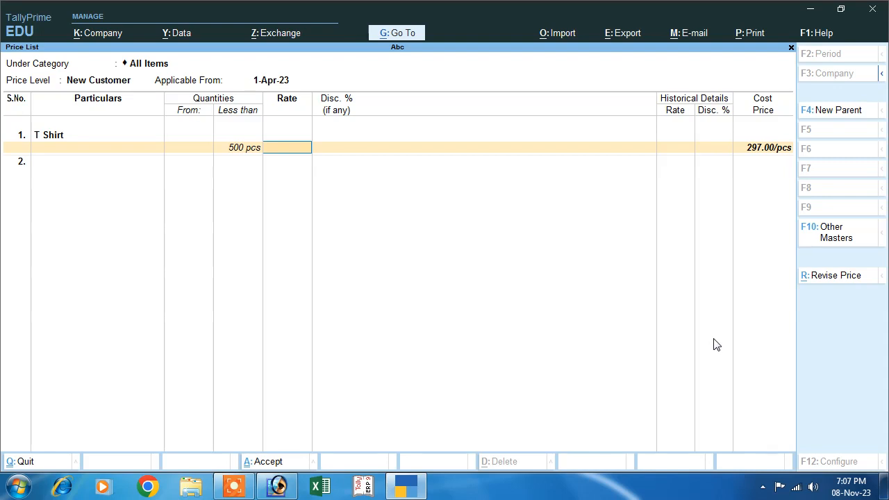
{"action": "type", "text": "900"}
{"action": "key", "text": "Return"}
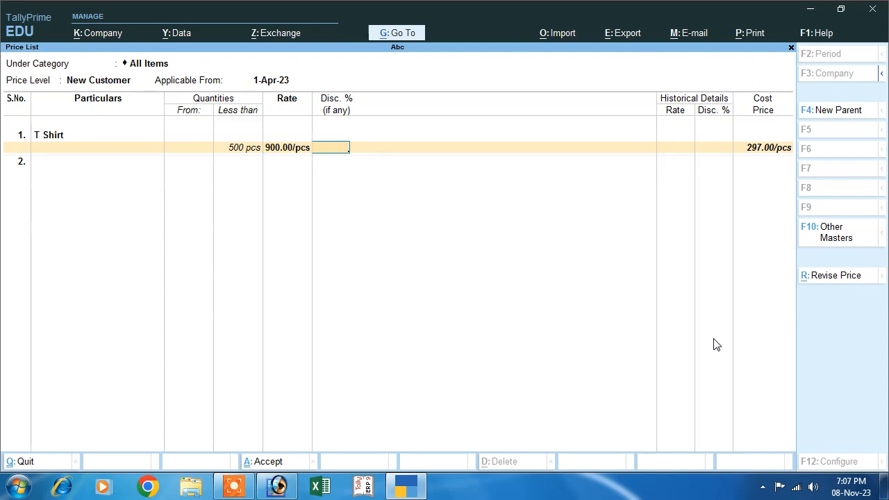
{"action": "type", "text": "5"}
{"action": "key", "text": "Return"}
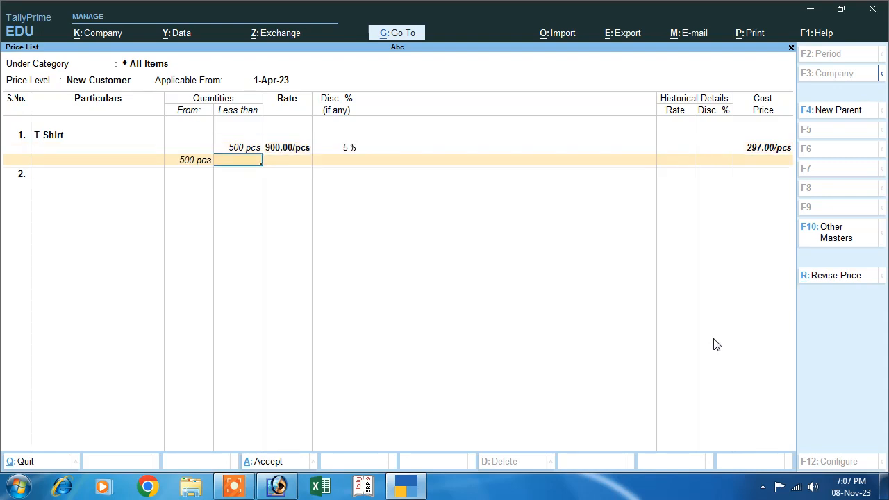
Price T Shirt quantities from 500 to less than 1000 pcs at 890 with a 6% discount.
{"action": "type", "text": "1000"}
{"action": "key", "text": "Return"}
{"action": "type", "text": "890"}
{"action": "key", "text": "Return"}
{"action": "type", "text": "6"}
{"action": "key", "text": "Return"}
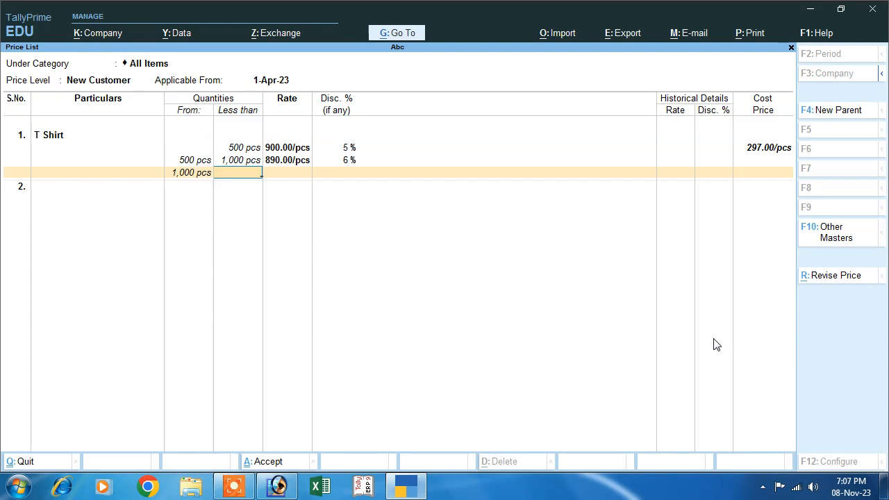
Price T Shirt quantities from 1000 pcs upward at 880 with a 7% discount and save the price list.
{"action": "key", "text": "Return"}
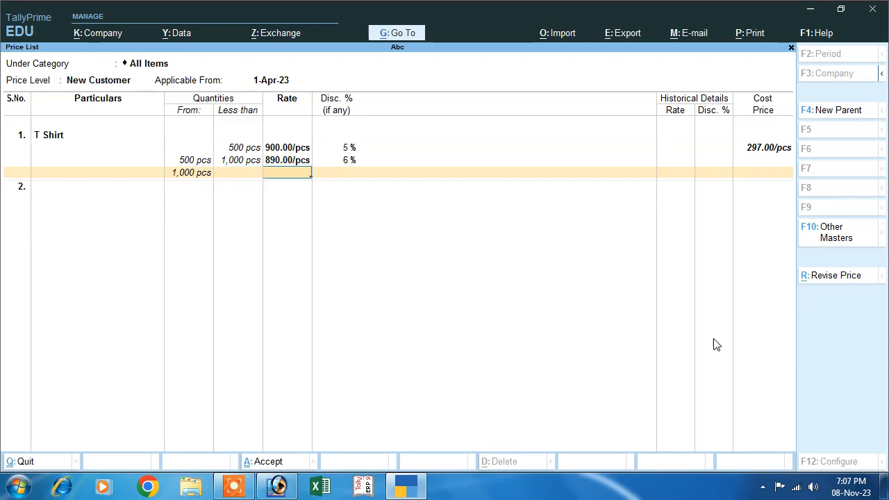
{"action": "type", "text": "880"}
{"action": "key", "text": "Return"}
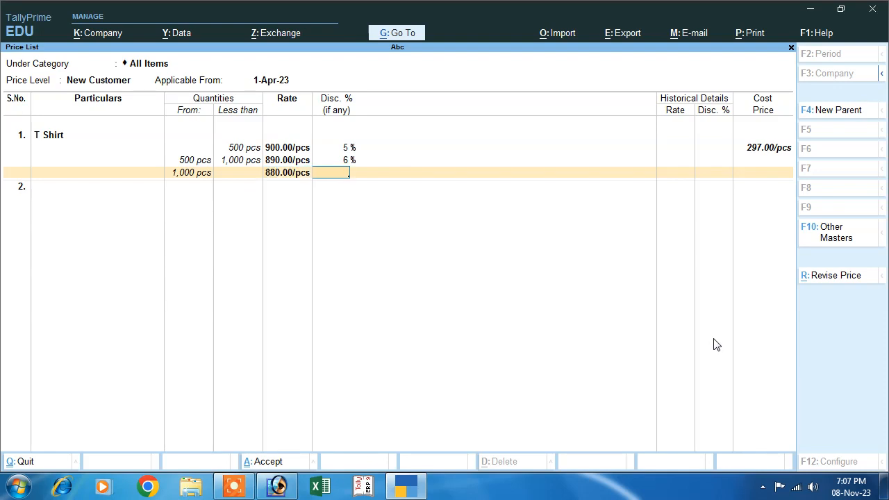
{"action": "key", "text": "F7"}
{"action": "key", "text": "Return"}
{"action": "key", "text": "Return"}
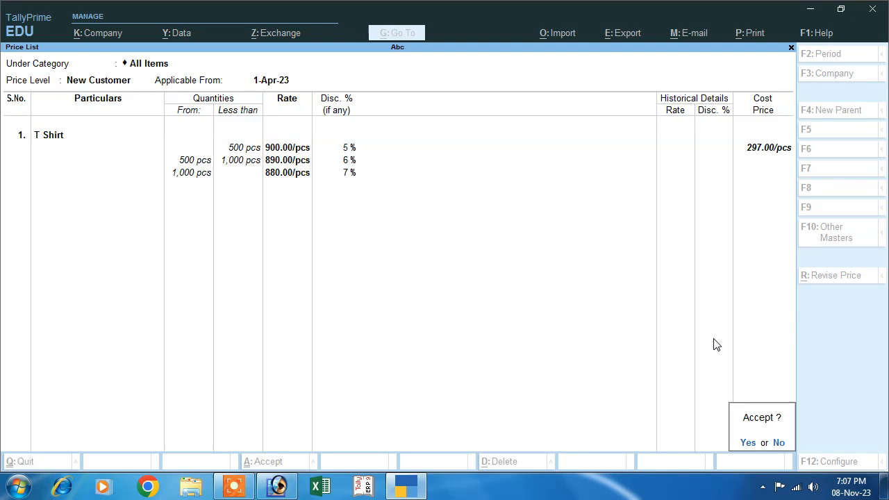
{"action": "key", "text": "Return"}
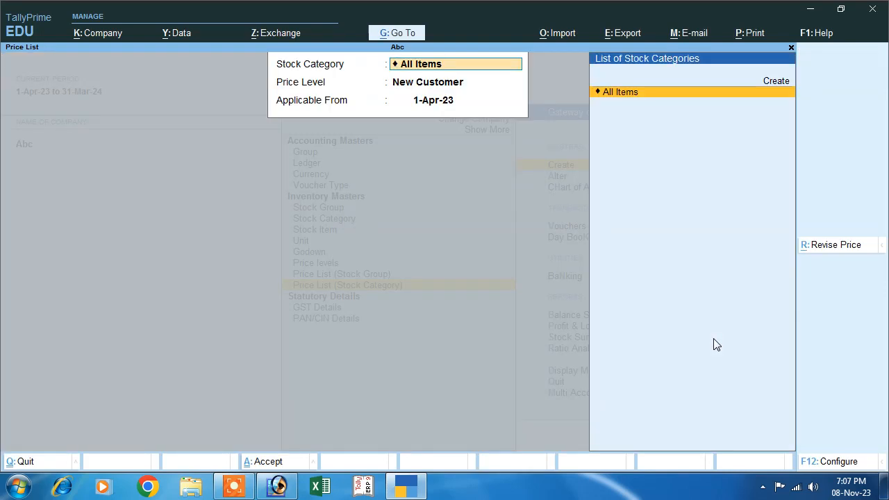
Leave the price list masters and start a new sales voucher.
{"action": "key", "text": "Escape"}
{"action": "key", "text": "Escape"}
{"action": "key", "text": "Escape"}
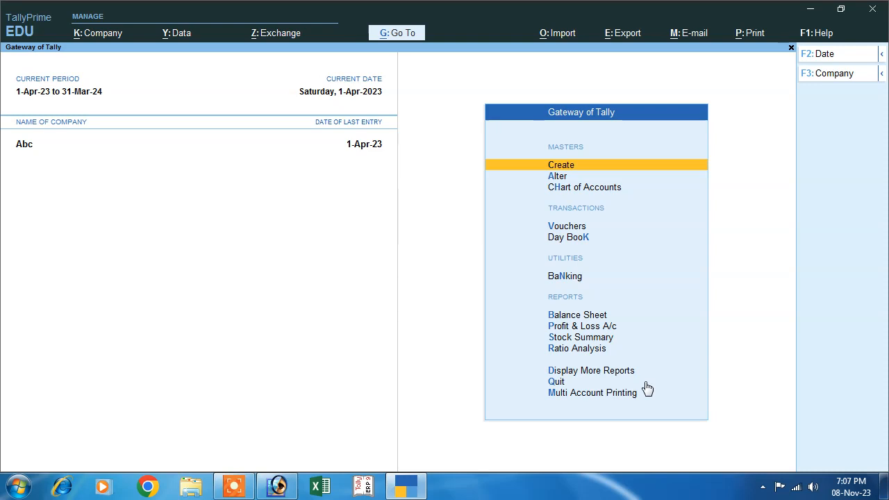
{"action": "left_click", "coordinate": [577, 227]}
{"action": "left_click", "coordinate": [828, 188]}
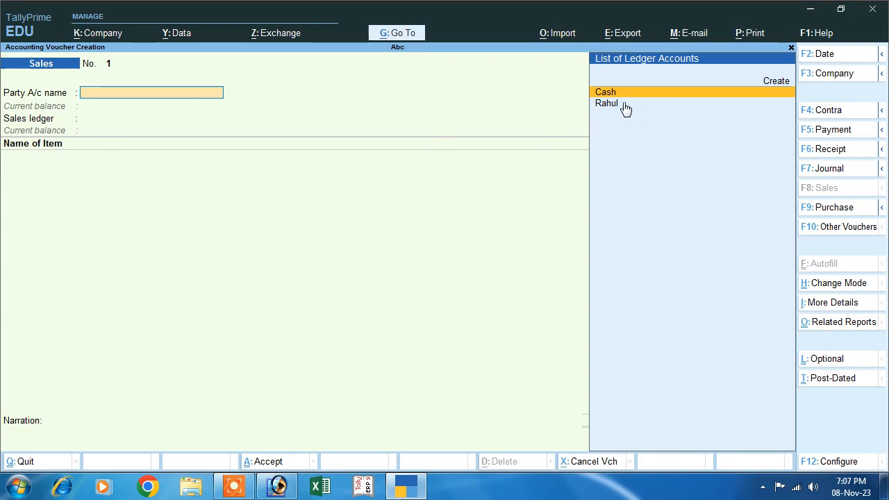
{"action": "key", "text": "Return"}
{"action": "key", "text": "Return"}
{"action": "key", "text": "Return"}
{"action": "key", "text": "Return"}
{"action": "key", "text": "Return"}
{"action": "key", "text": "Return"}
{"action": "key", "text": "Return"}
{"action": "key", "text": "Return"}
{"action": "key", "text": "Return"}
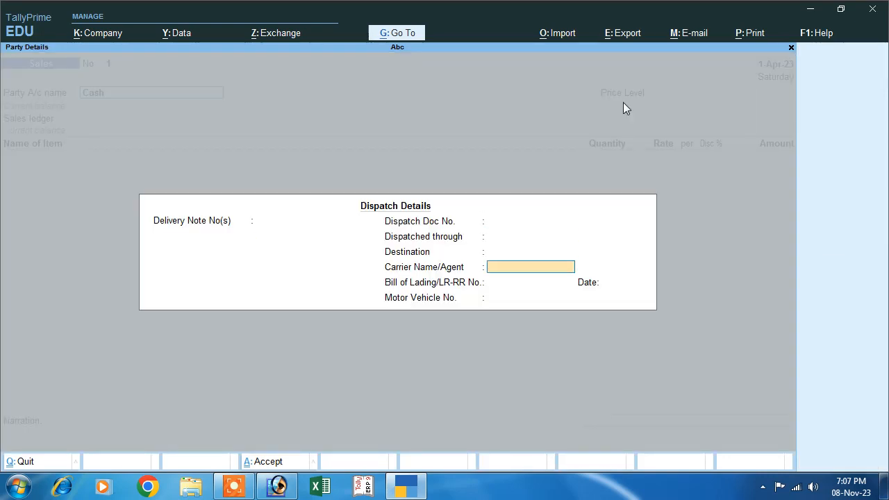
{"action": "key", "text": "Return"}
{"action": "key", "text": "Return"}
{"action": "key", "text": "Return"}
{"action": "key", "text": "Return"}
{"action": "key", "text": "Return"}
{"action": "key", "text": "Return"}
{"action": "key", "text": "Return"}
{"action": "key", "text": "Return"}
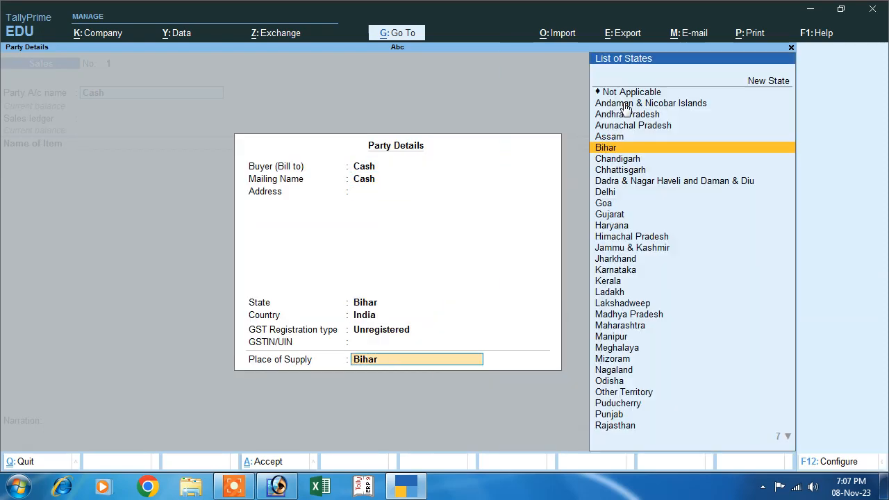
{"action": "key", "text": "BackSpace"}
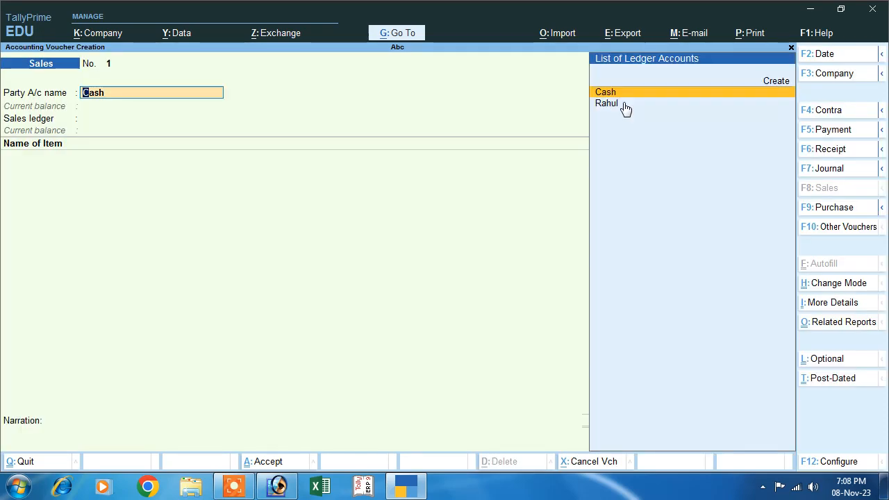
Choose Cash as the sales voucher's party and leave the dispatch details and address blank.
{"action": "key", "text": "Return"}
{"action": "key", "text": "Return"}
{"action": "key", "text": "Return"}
{"action": "key", "text": "Return"}
{"action": "key", "text": "Return"}
{"action": "key", "text": "Return"}
{"action": "key", "text": "Return"}
{"action": "key", "text": "Return"}
{"action": "key", "text": "Return"}
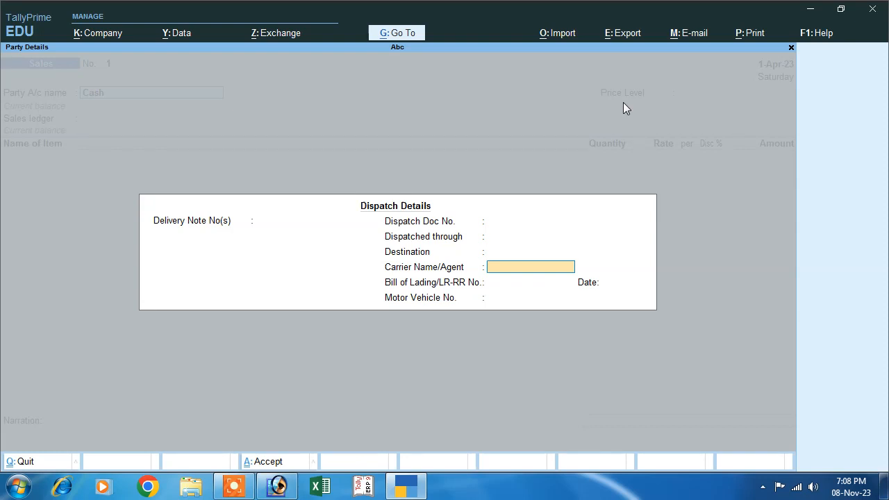
{"action": "key", "text": "Return"}
{"action": "key", "text": "Return"}
{"action": "key", "text": "Return"}
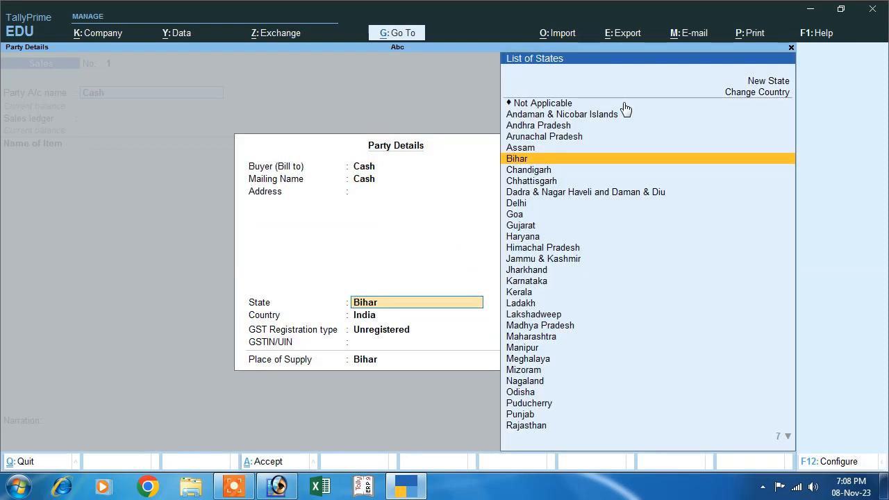
Set the party's state and place of supply to Maharashtra, keeping the GST registration type Unregistered.
{"action": "key", "text": "Down"}
{"action": "key", "text": "Down"}
{"action": "key", "text": "Down"}
{"action": "key", "text": "Down"}
{"action": "key", "text": "Down"}
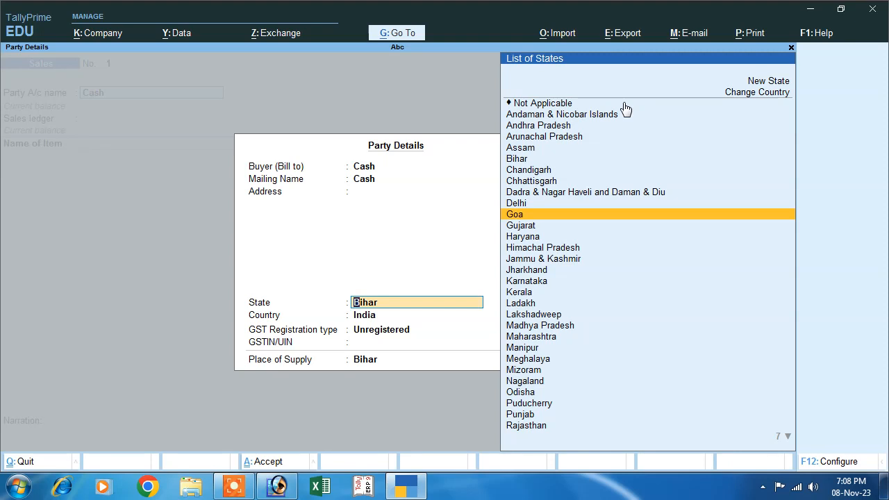
{"action": "key", "text": "Down"}
{"action": "key", "text": "Down"}
{"action": "key", "text": "Down"}
{"action": "key", "text": "Down"}
{"action": "key", "text": "Down"}
{"action": "key", "text": "Down"}
{"action": "key", "text": "Down"}
{"action": "key", "text": "Down"}
{"action": "key", "text": "Down"}
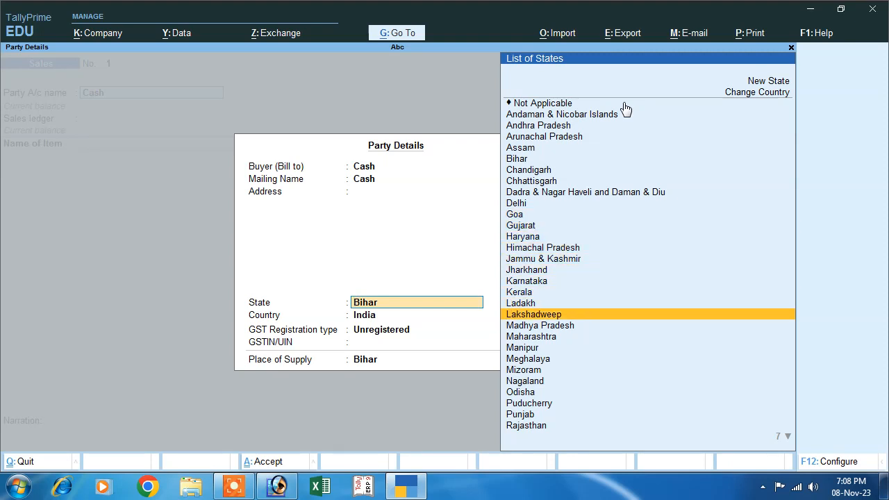
{"action": "key", "text": "Down"}
{"action": "key", "text": "Down"}
{"action": "key", "text": "Return"}
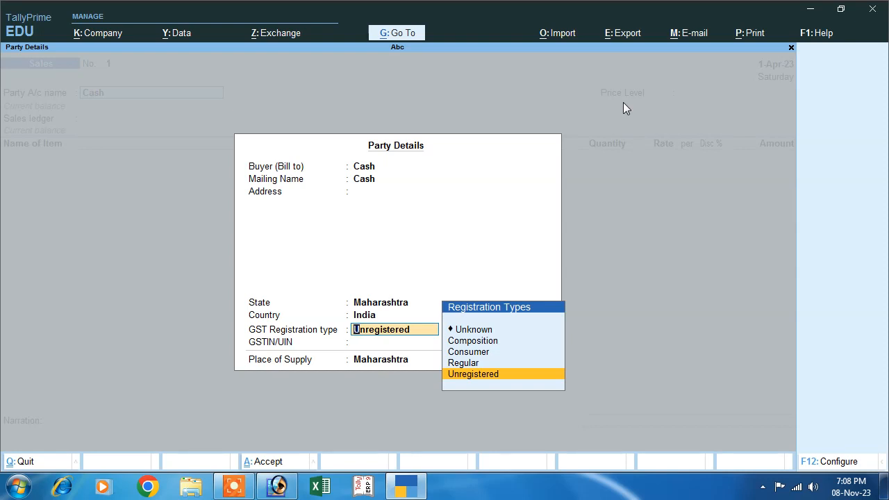
{"action": "key", "text": "Return"}
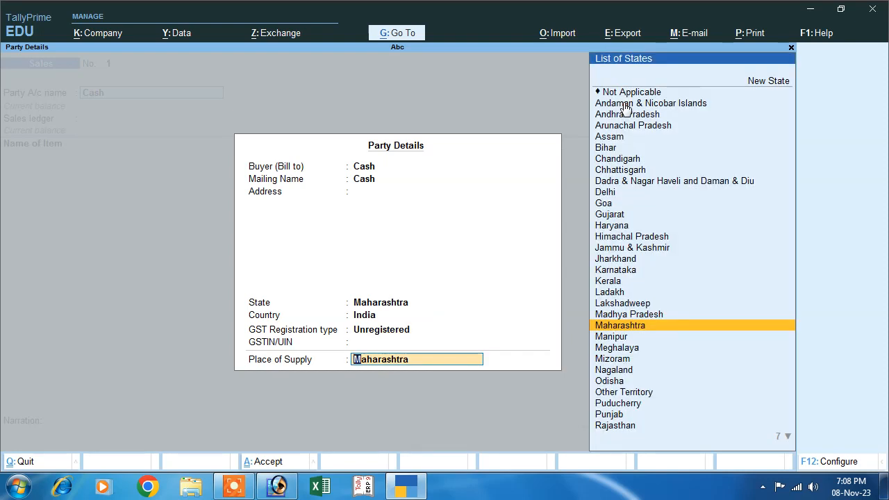
{"action": "key", "text": "Return"}
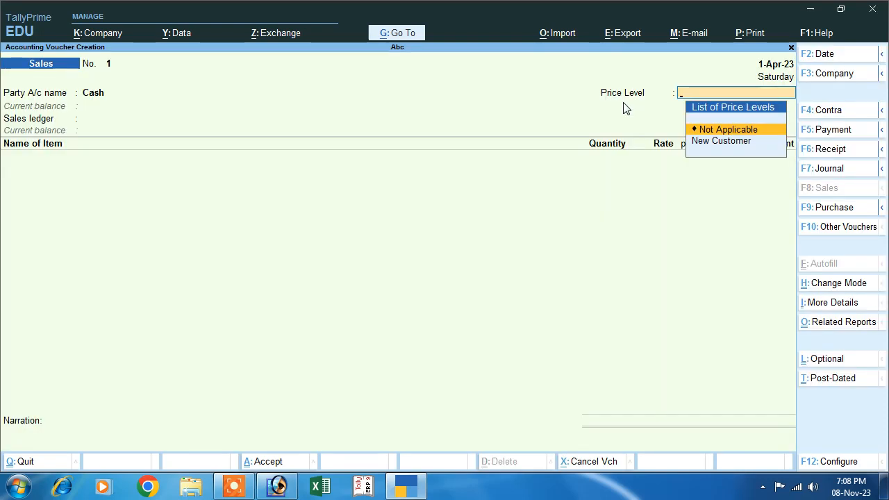
Apply the New Customer price level to the voucher and create a sales ledger named Sales under Sales Accounts.
{"action": "key", "text": "Down"}
{"action": "key", "text": "Return"}
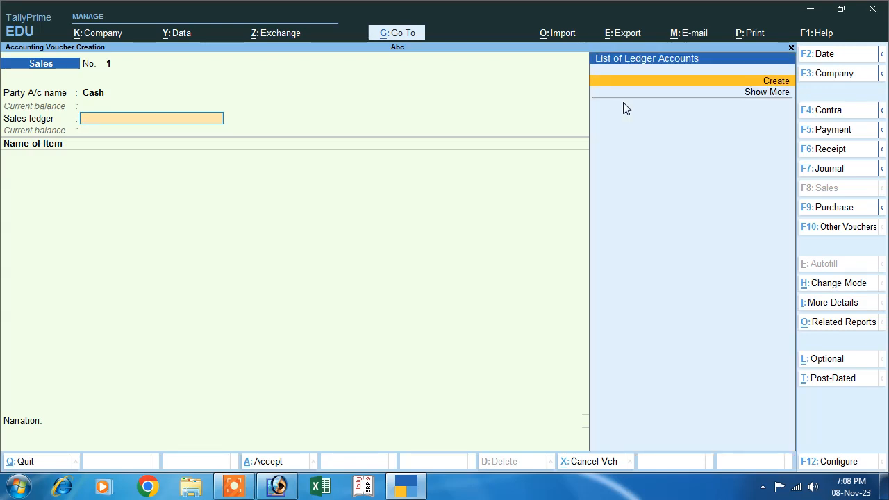
{"action": "key", "text": "Return"}
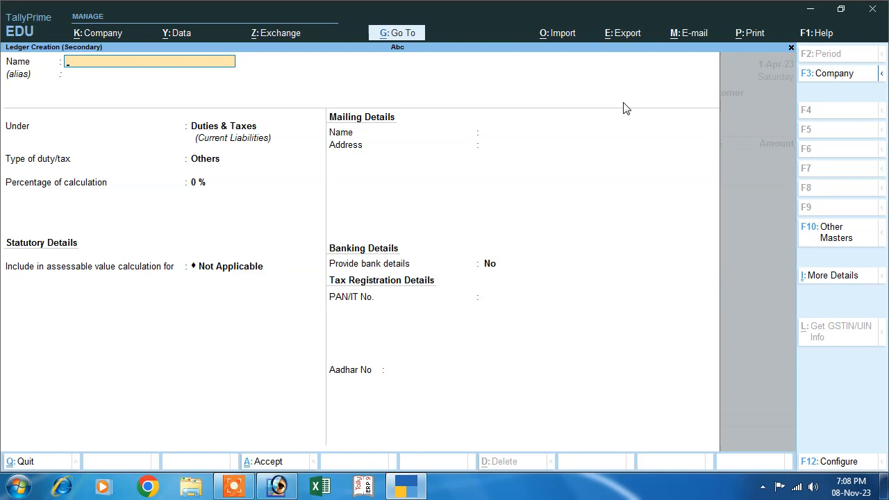
{"action": "key", "text": "Return"}
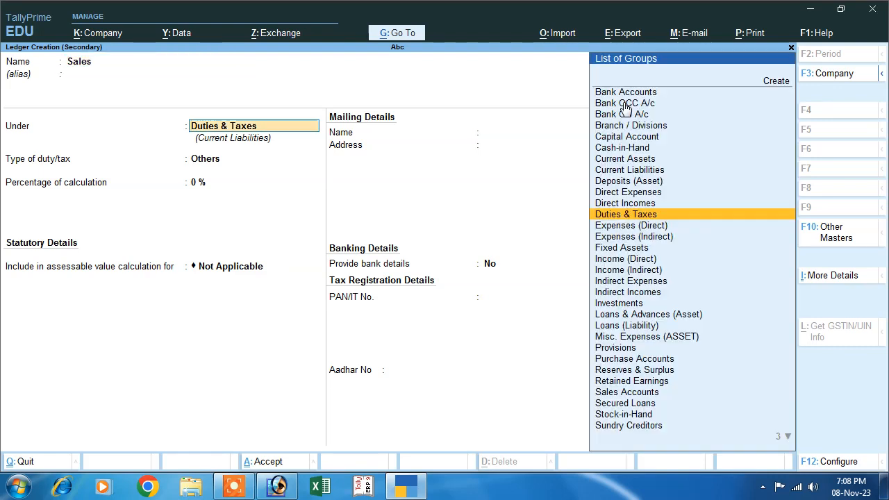
{"action": "type", "text": "S"}
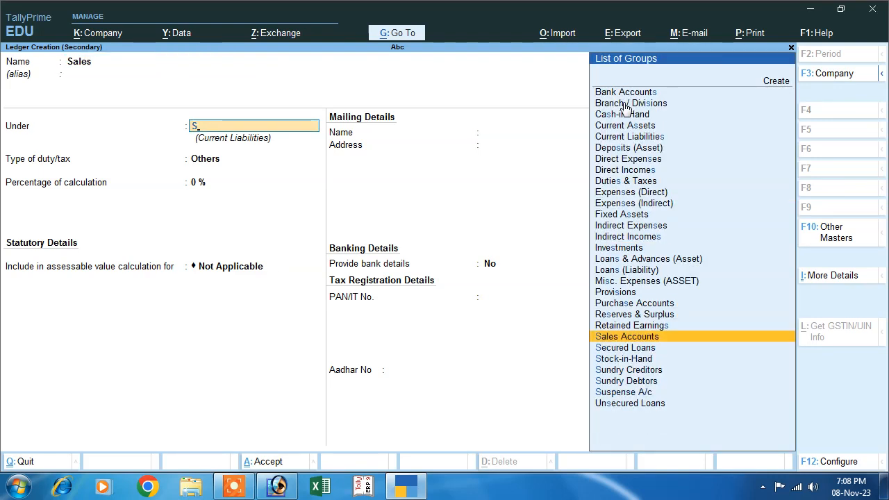
{"action": "key", "text": "Return"}
{"action": "key", "text": "Return"}
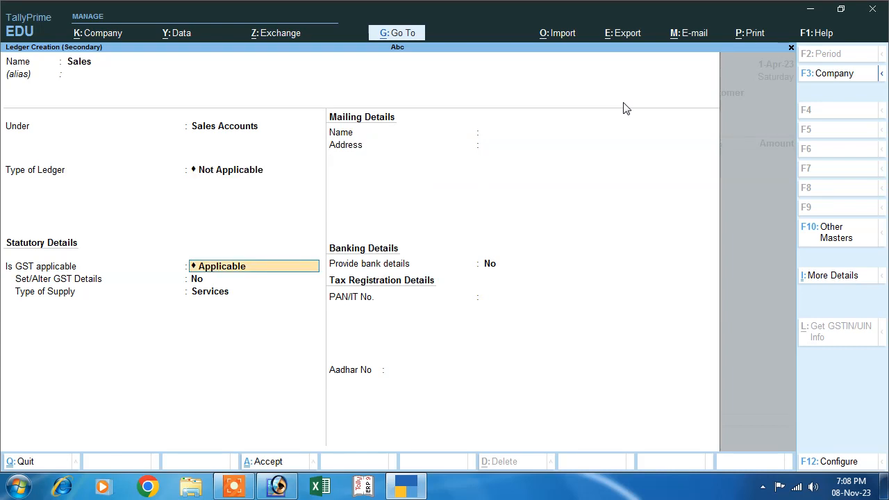
Keep GST applicable for the Sales ledger, set its type of supply to Goods and save the ledger.
{"action": "key", "text": "Return"}
{"action": "key", "text": "Return"}
{"action": "key", "text": "Up"}
{"action": "key", "text": "Return"}
{"action": "key", "text": "Return"}
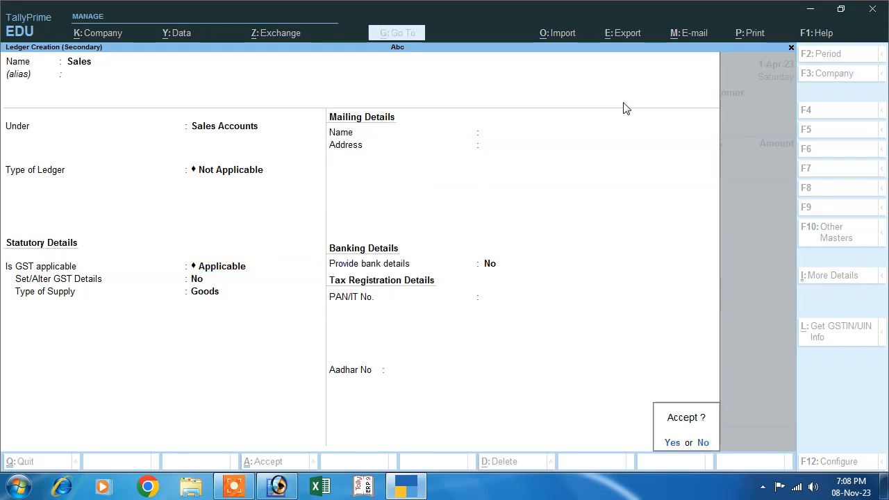
{"action": "key", "text": "Return"}
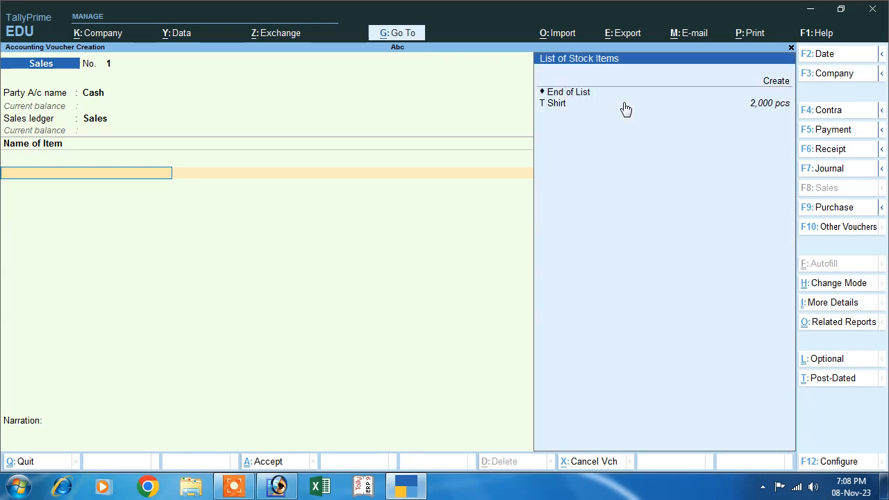
Add the T Shirt item to the sales voucher with a quantity of 1,000 pcs.
{"action": "key", "text": "Down"}
{"action": "key", "text": "Down"}
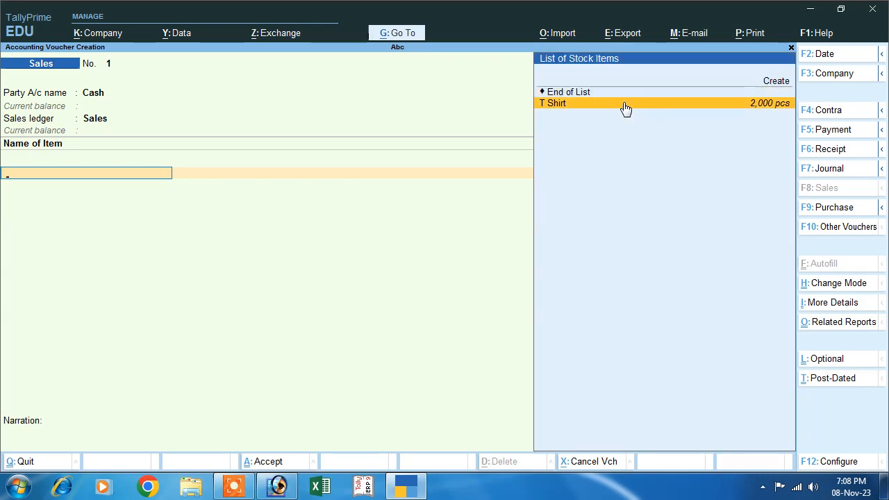
{"action": "key", "text": "Return"}
{"action": "type", "text": "1,000"}
{"action": "key", "text": "Return"}
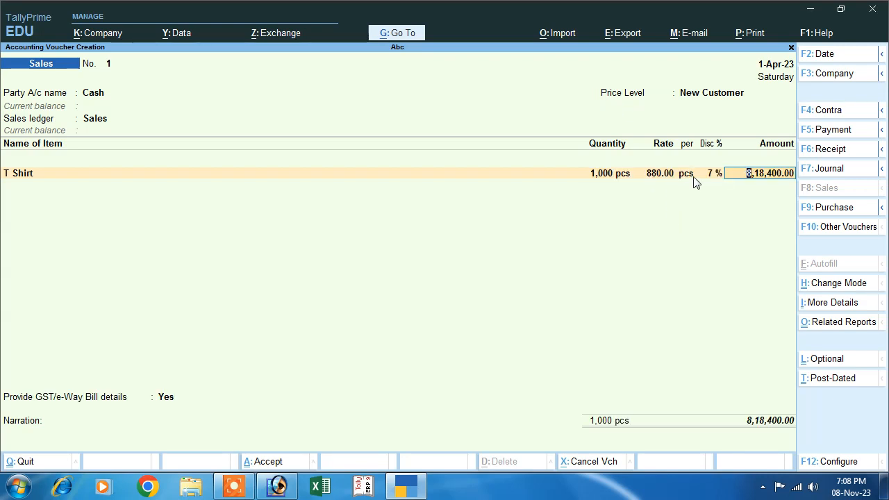
Try T Shirt quantities of 50 pcs and 900 pcs to check the rate and discount applied by the price list.
{"action": "left_click", "coordinate": [598, 174]}
{"action": "type", "text": "5"}
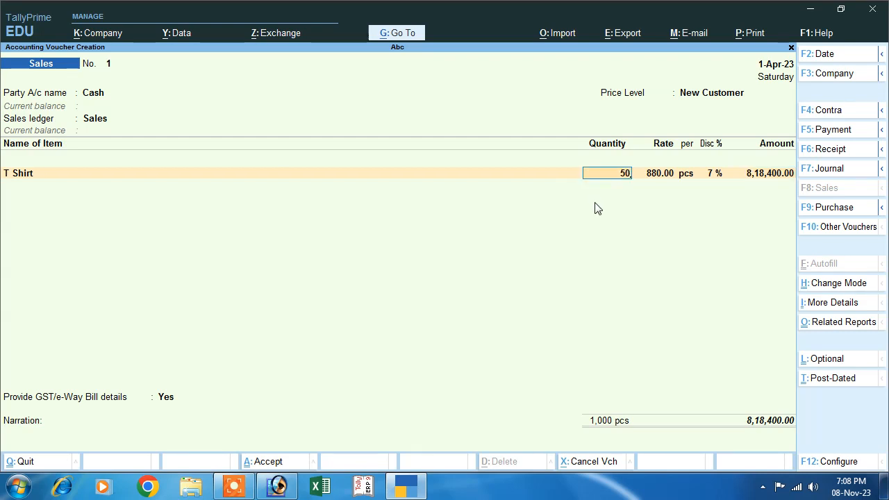
{"action": "type", "text": "0"}
{"action": "key", "text": "Return"}
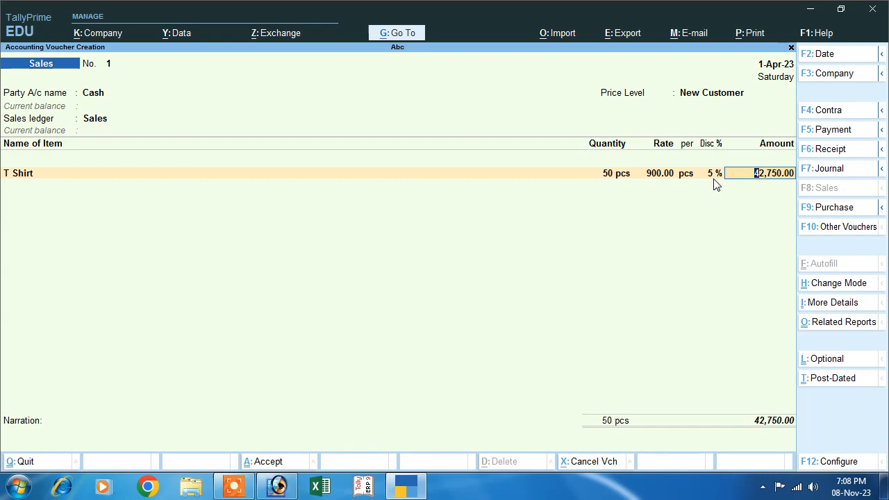
{"action": "left_click", "coordinate": [617, 172]}
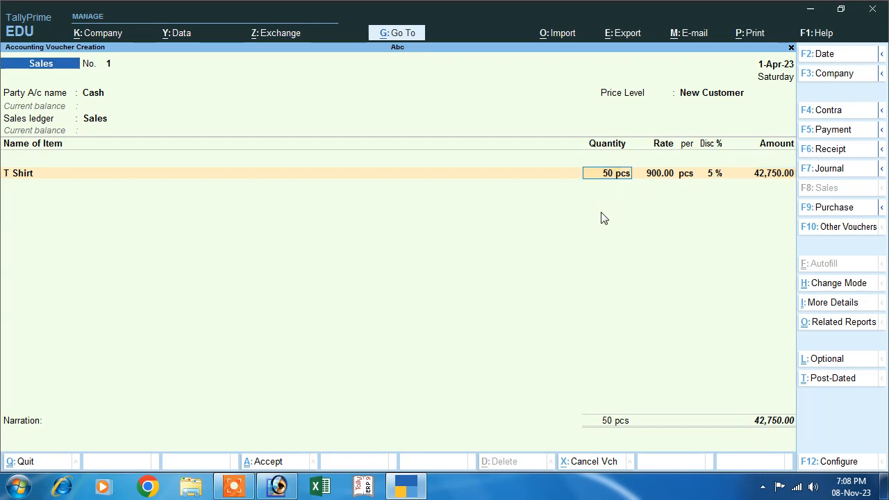
{"action": "type", "text": "900"}
{"action": "key", "text": "Return"}
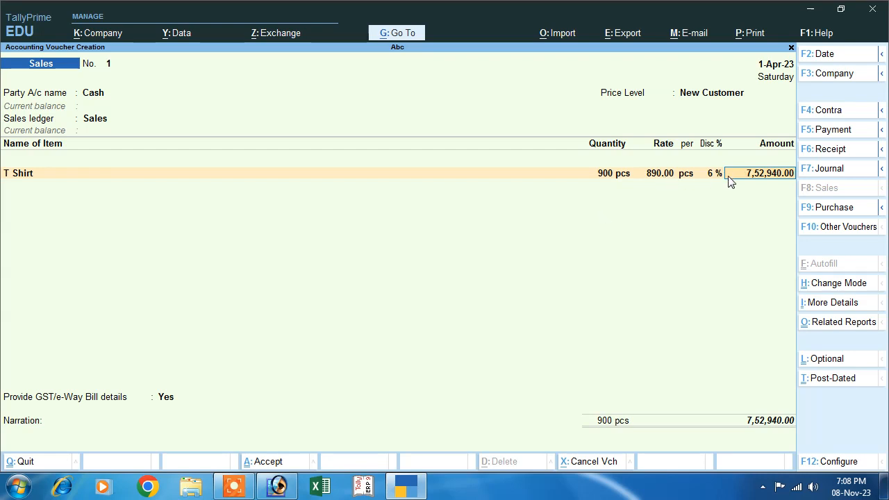
Set the T Shirt quantity to 1,100 pcs and accept the item line with the price list's rate and discount.
{"action": "left_click", "coordinate": [601, 172]}
{"action": "type", "text": "1,100"}
{"action": "key", "text": "Return"}
{"action": "key", "text": "Return"}
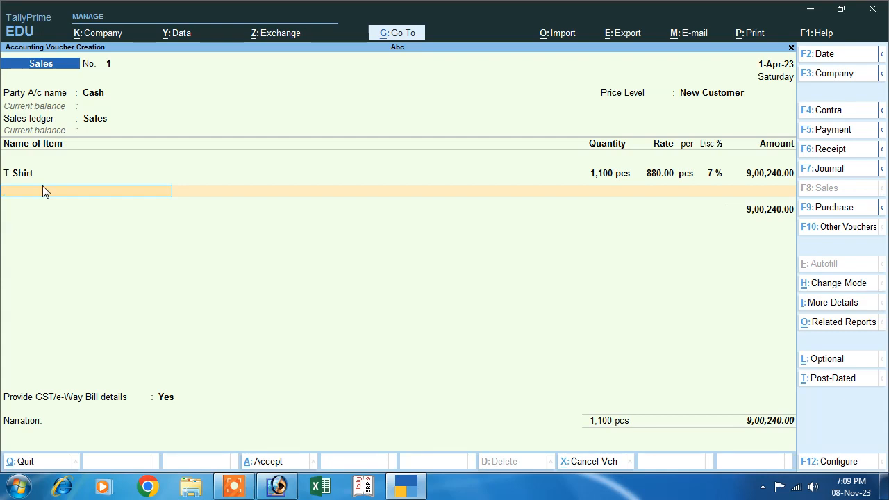
End the item list and add the Igst ledger to the sales voucher.
{"action": "key", "text": "Return"}
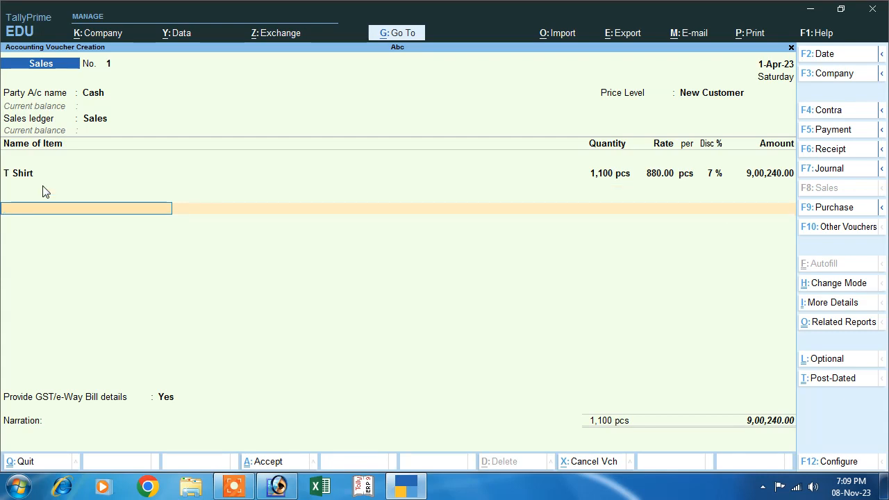
{"action": "type", "text": "I"}
{"action": "key", "text": "Return"}
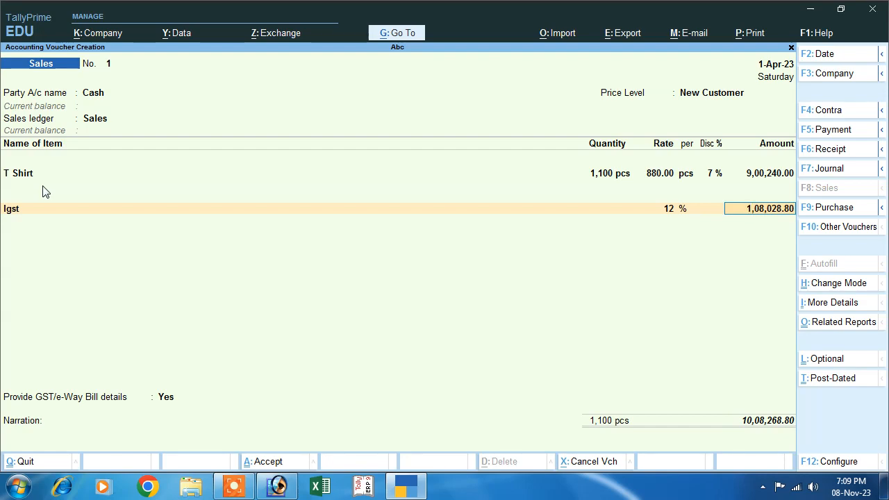
Save the sales voucher and decline sending its details for e-Way Bill generation.
{"action": "key", "text": "Return"}
{"action": "key", "text": "Return"}
{"action": "key", "text": "Return"}
{"action": "key", "text": "Return"}
{"action": "key", "text": "Return"}
{"action": "key", "text": "Return"}
{"action": "key", "text": "Return"}
{"action": "key", "text": "Return"}
{"action": "key", "text": "Return"}
{"action": "key", "text": "Return"}
{"action": "key", "text": "Return"}
{"action": "key", "text": "Return"}
{"action": "key", "text": "Return"}
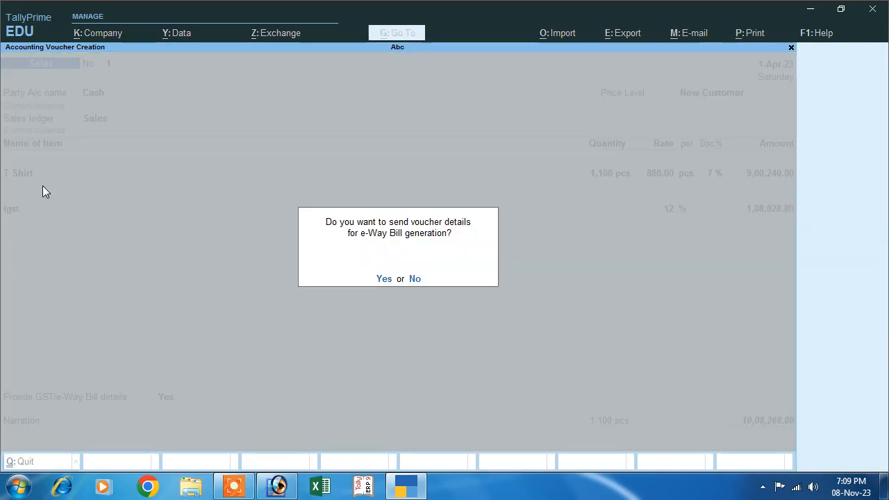
{"action": "key", "text": "n"}
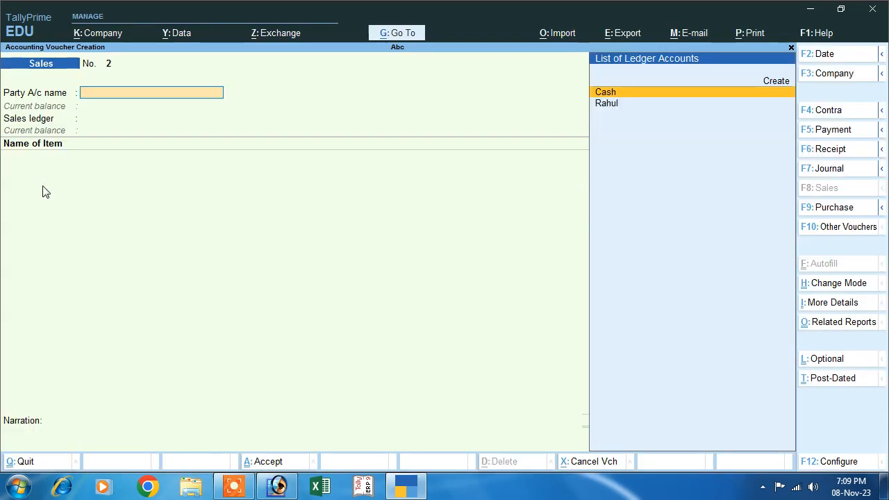
Leave voucher entry without starting another sales voucher and return to the Gateway of Tally.
{"action": "key", "text": "Escape"}
{"action": "key", "text": "Escape"}
{"action": "key", "text": "n"}
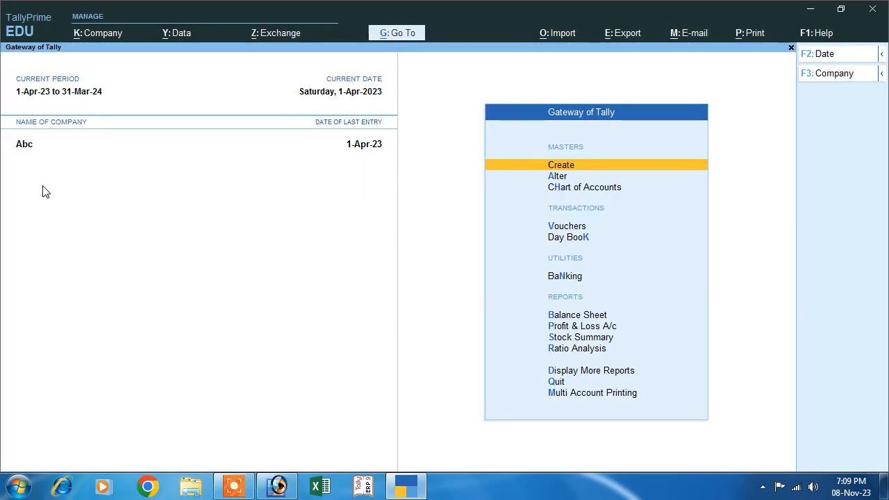